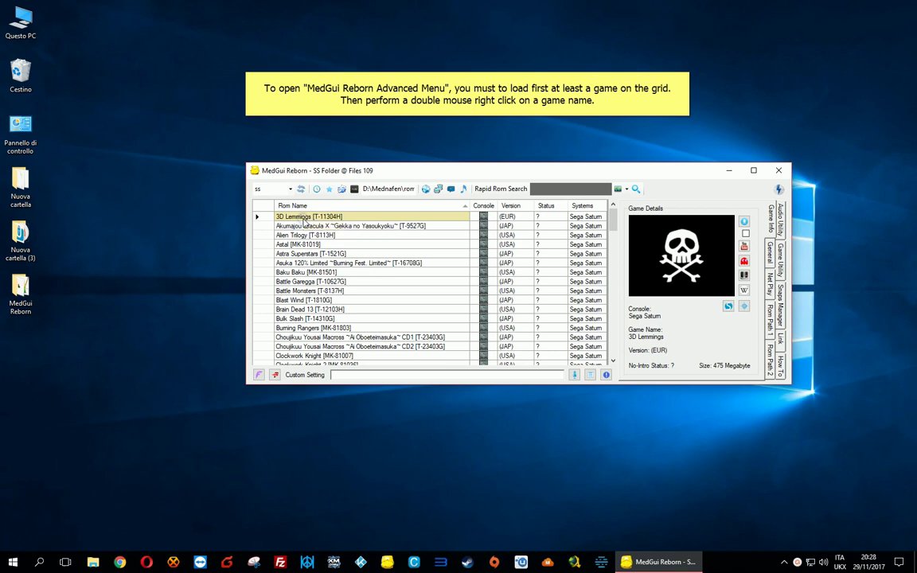
Open the advanced Mednafen settings for the game 3D Lemmings.
right_click(303, 222)
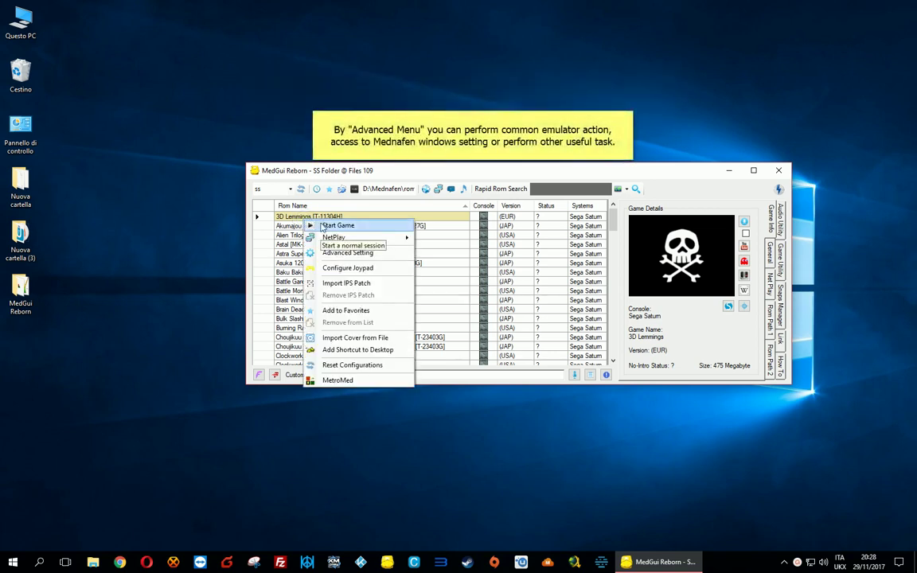
mouse_move(325, 243)
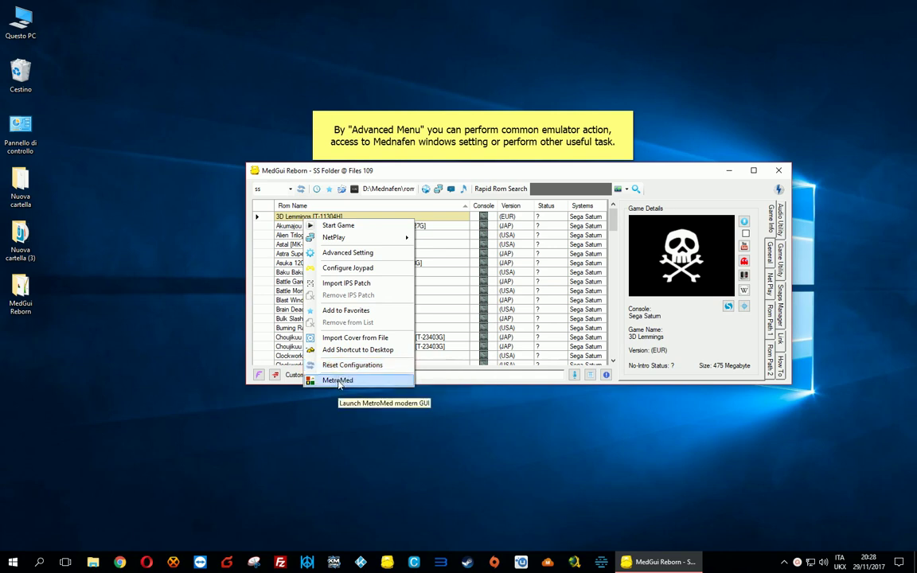
click(349, 255)
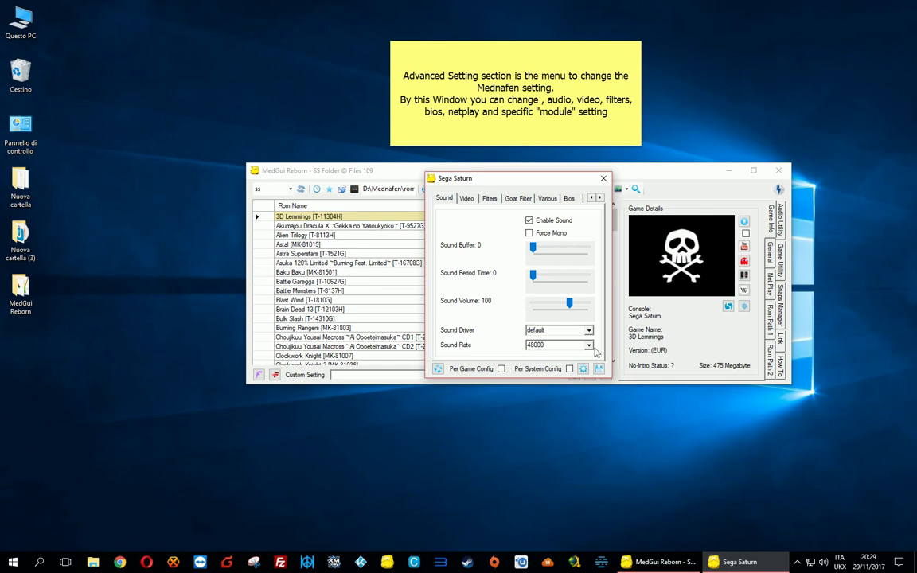
Review the Sega Saturn video, filter, Goat filter, various and BIOS settings.
click(467, 199)
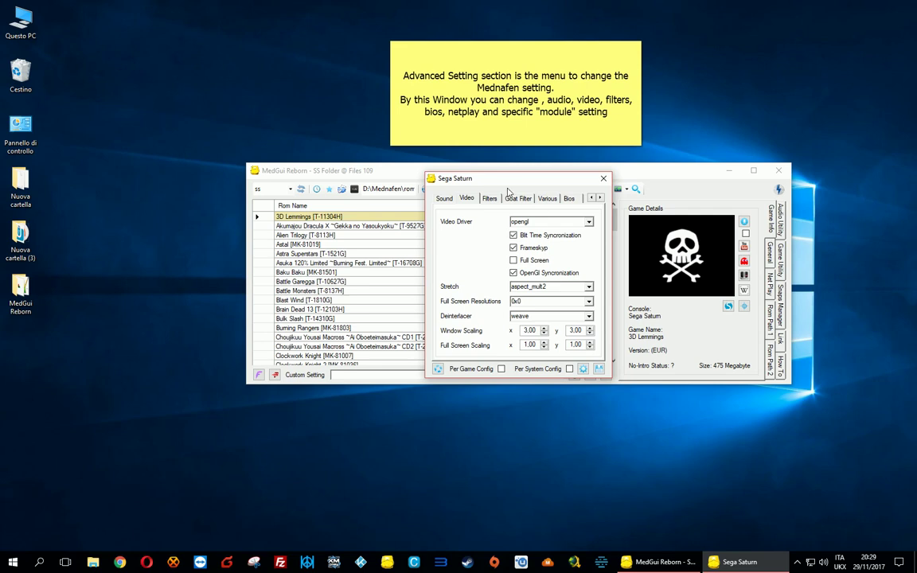
click(491, 199)
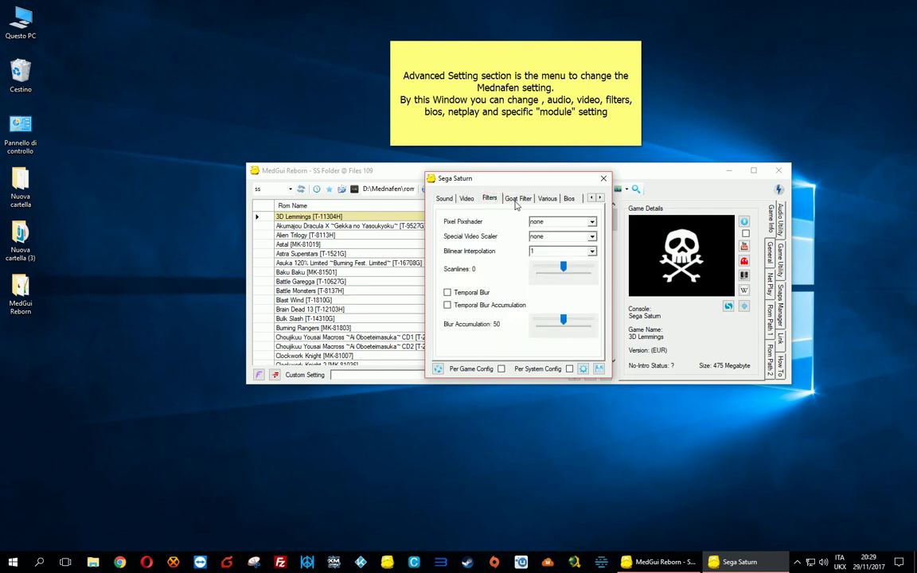
click(517, 199)
click(548, 199)
click(569, 199)
click(601, 199)
click(600, 199)
click(600, 199)
click(600, 199)
click(489, 198)
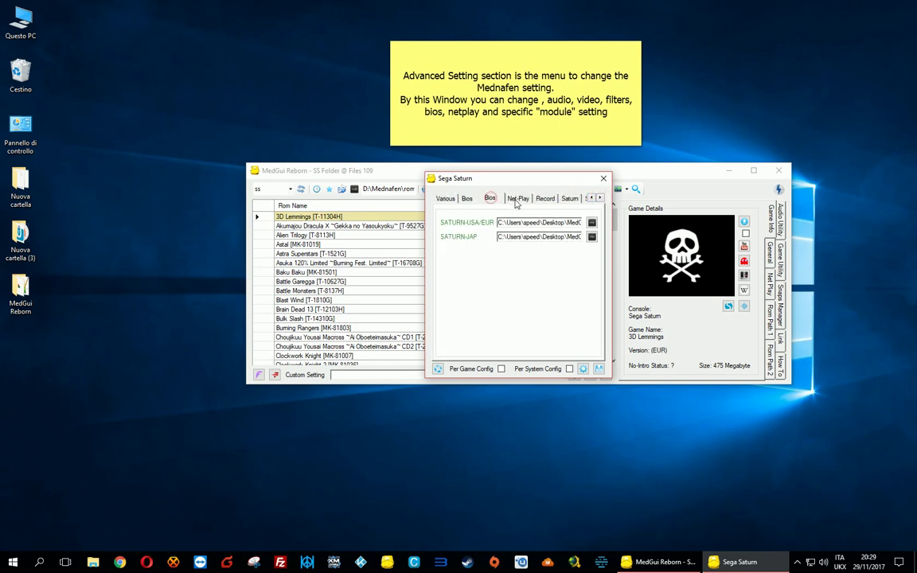
Examine the net-play and recording options and both pages of Saturn-specific module settings.
click(518, 199)
click(545, 198)
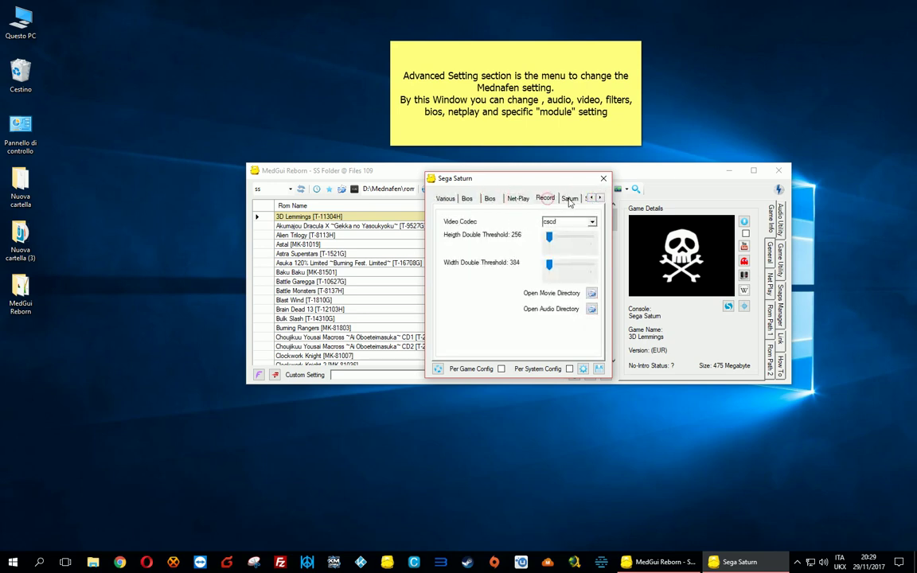
click(569, 199)
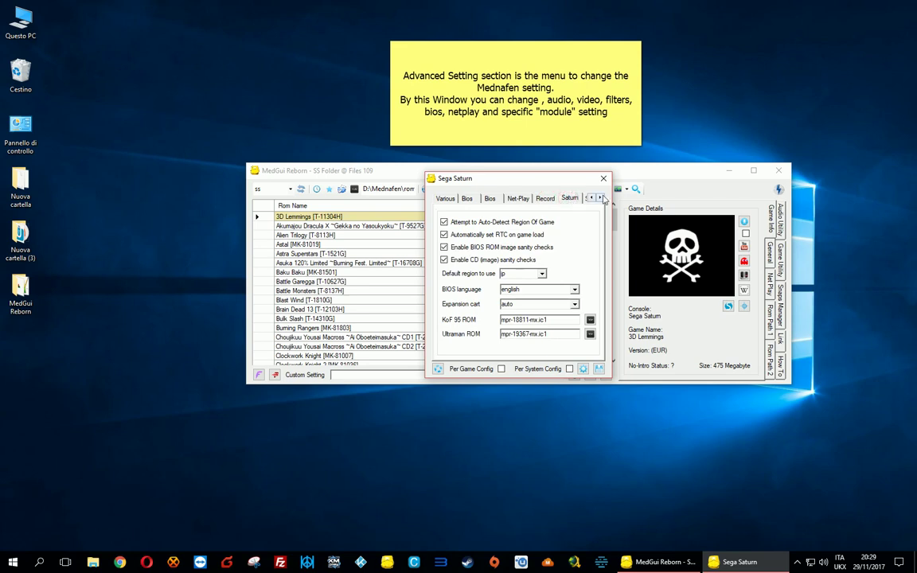
click(600, 198)
click(567, 199)
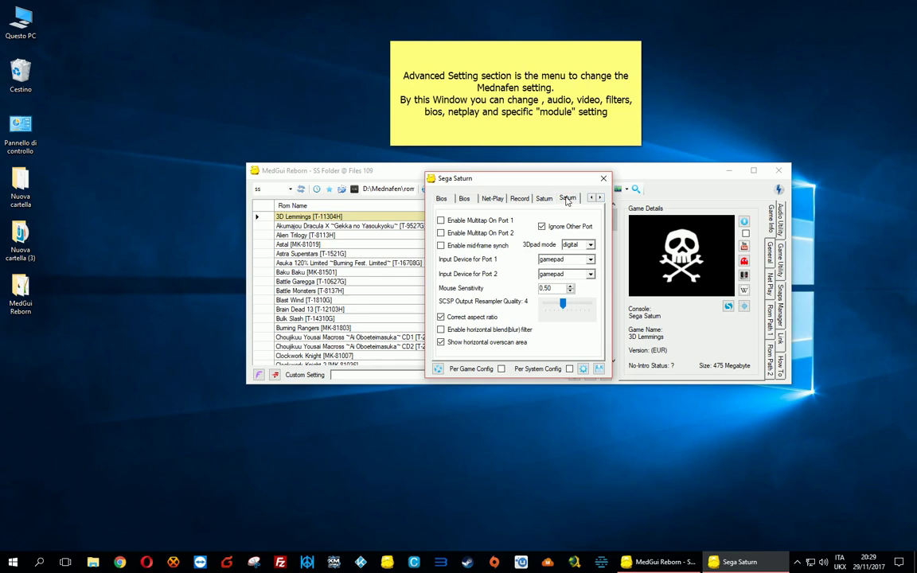
click(592, 199)
click(592, 198)
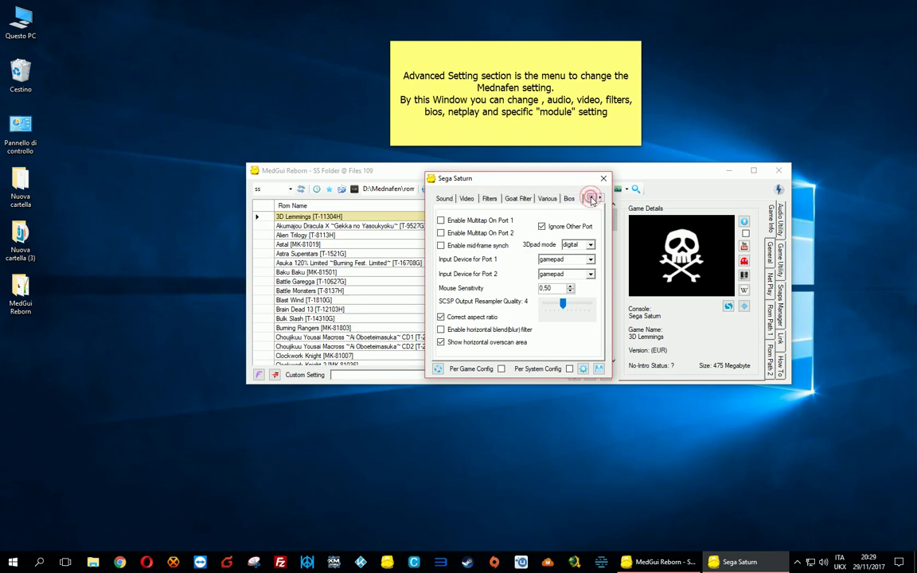
Look over the sound and video settings again and close the Sega Saturn configuration without saving.
click(444, 198)
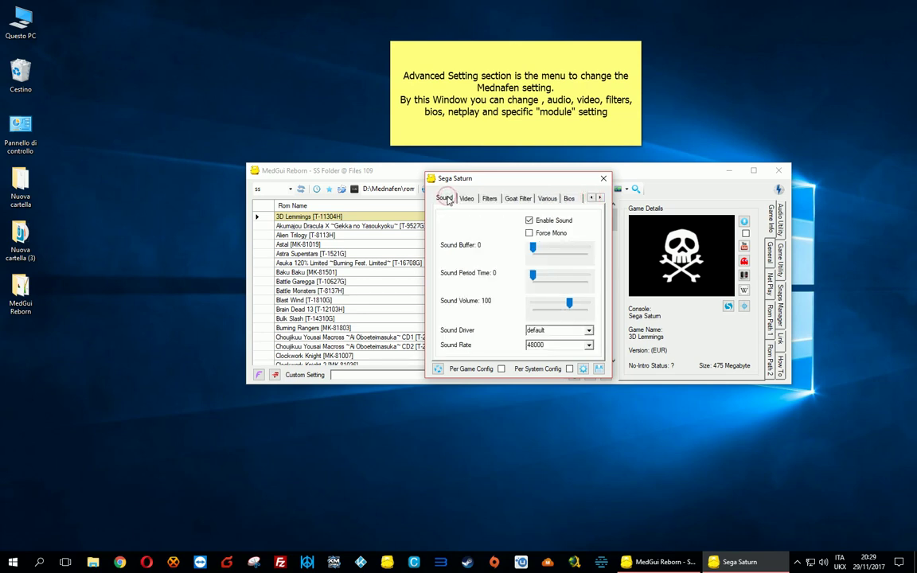
click(467, 199)
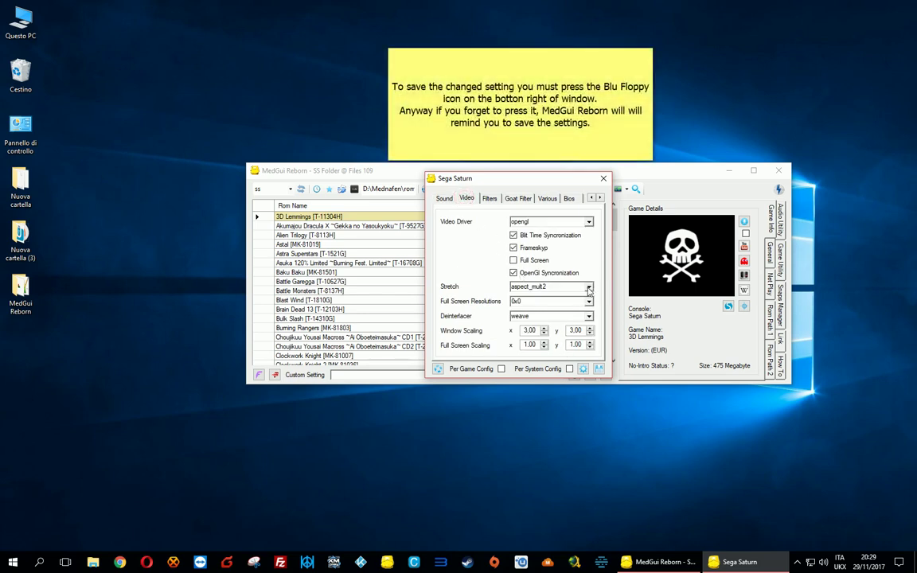
click(603, 178)
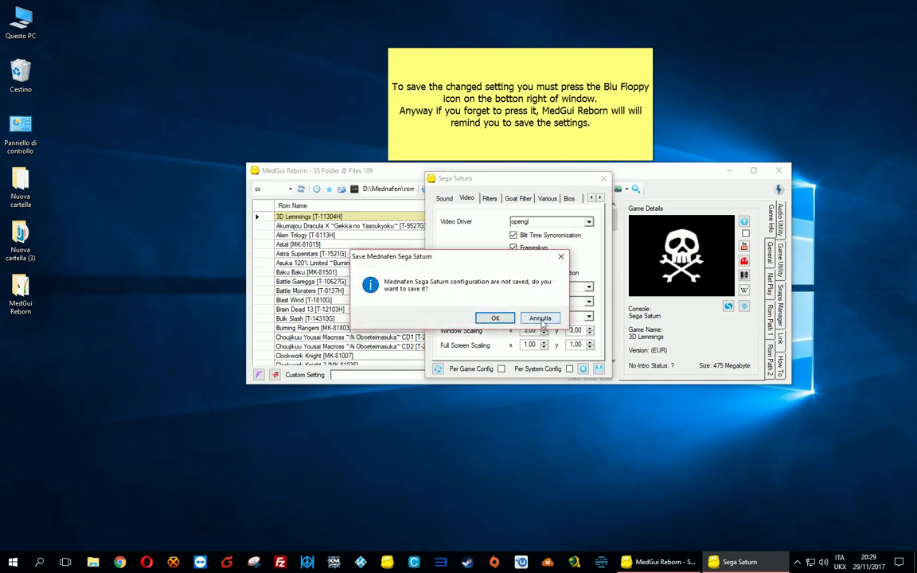
click(494, 317)
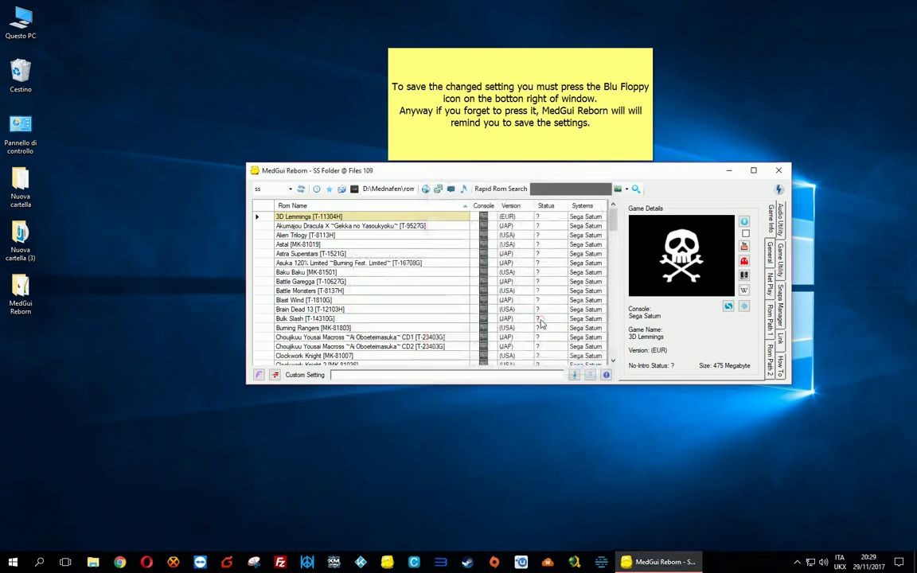
Launch 3D Lemmings to see its picture with the current settings and close the game.
double_click(301, 220)
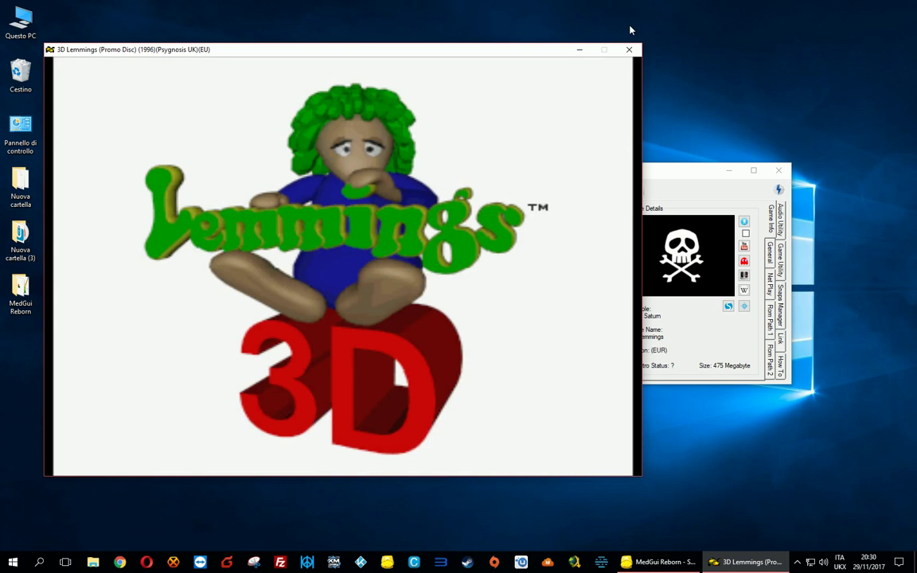
click(629, 50)
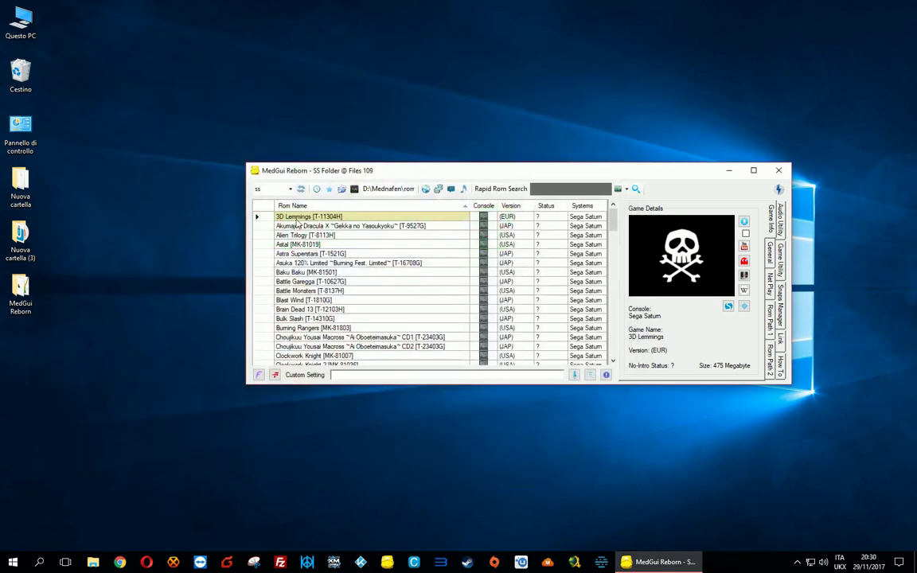
Set the Sega Saturn video Stretch option to aspect in 3D Lemmings' advanced settings and save the configuration.
right_click(297, 220)
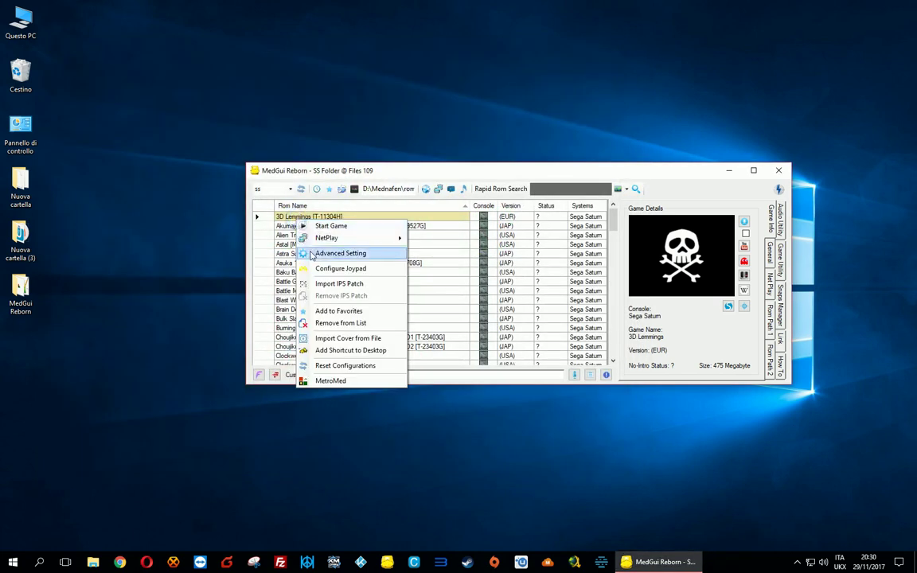
click(311, 253)
click(467, 199)
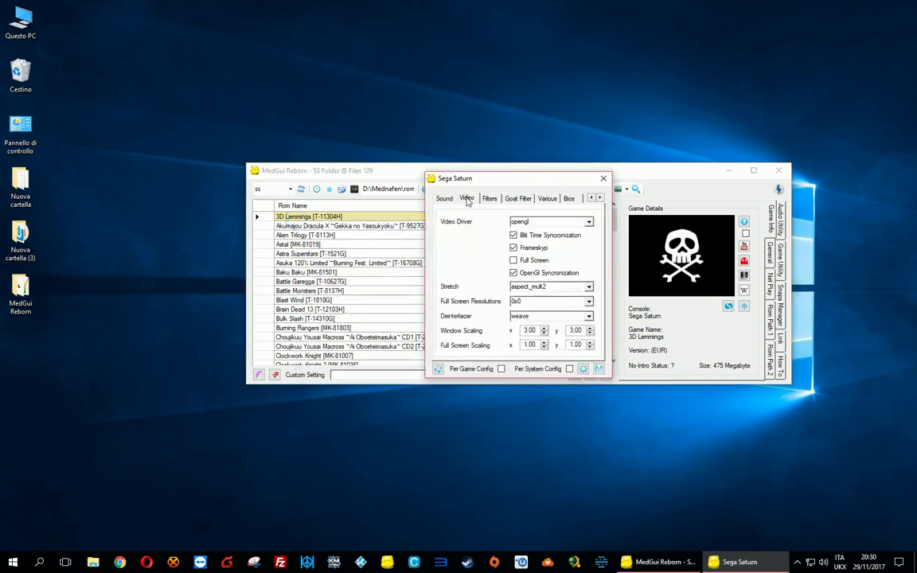
click(588, 286)
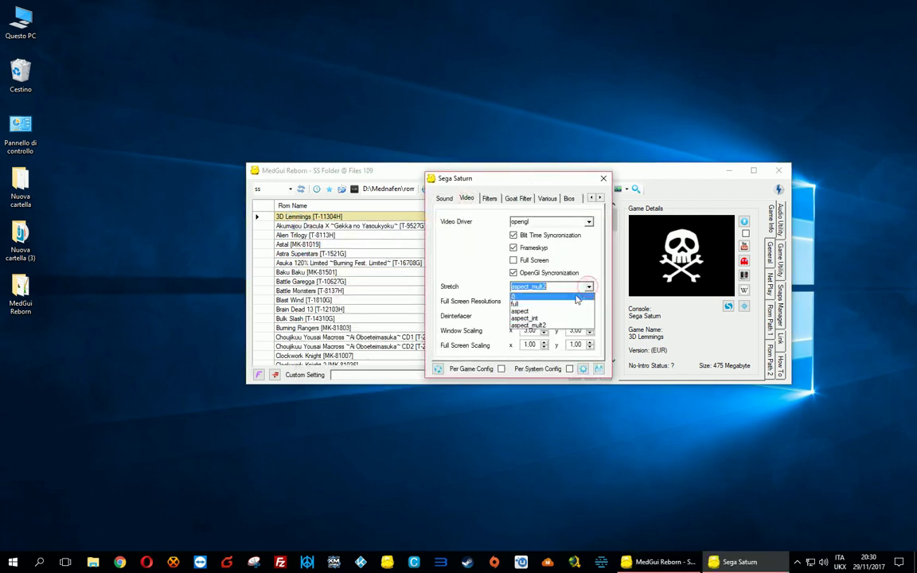
click(557, 310)
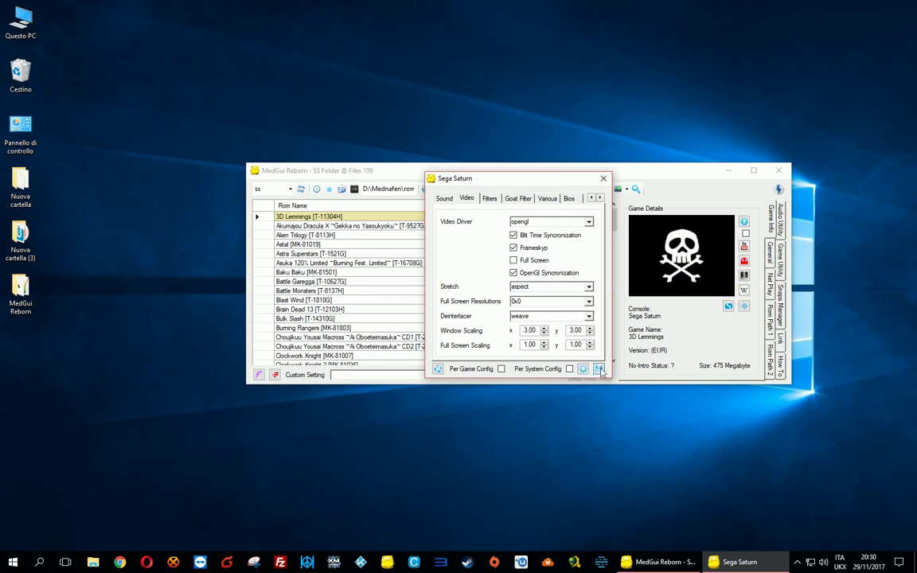
click(599, 369)
key(Return)
click(603, 178)
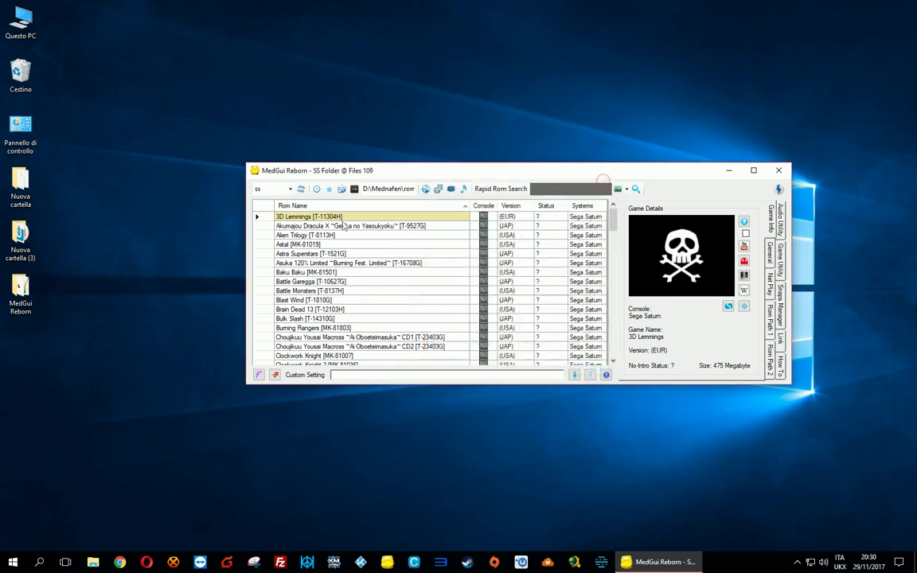
Reopen the advanced settings for 3D Lemmings and set Window Scaling to 1.00 in both x and y.
right_click(302, 218)
click(321, 252)
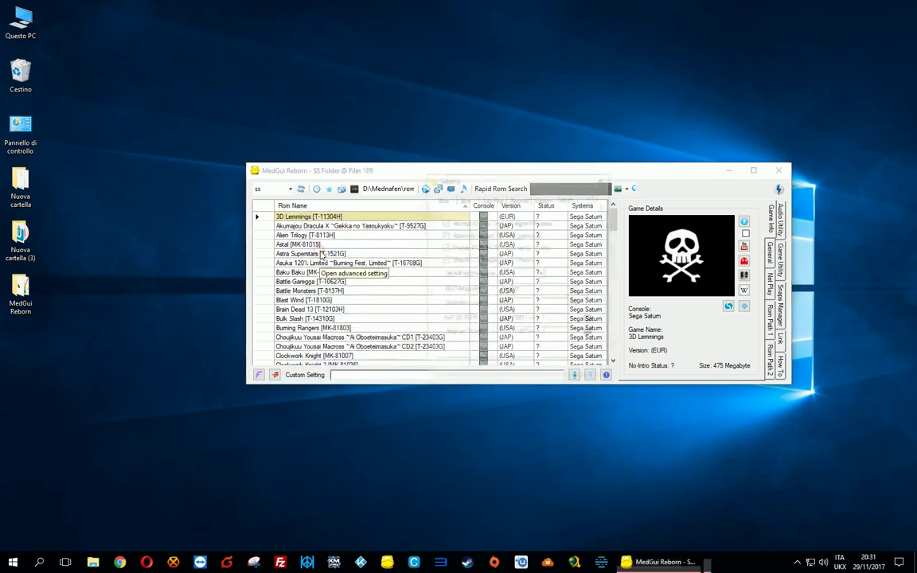
drag(499, 179, 427, 104)
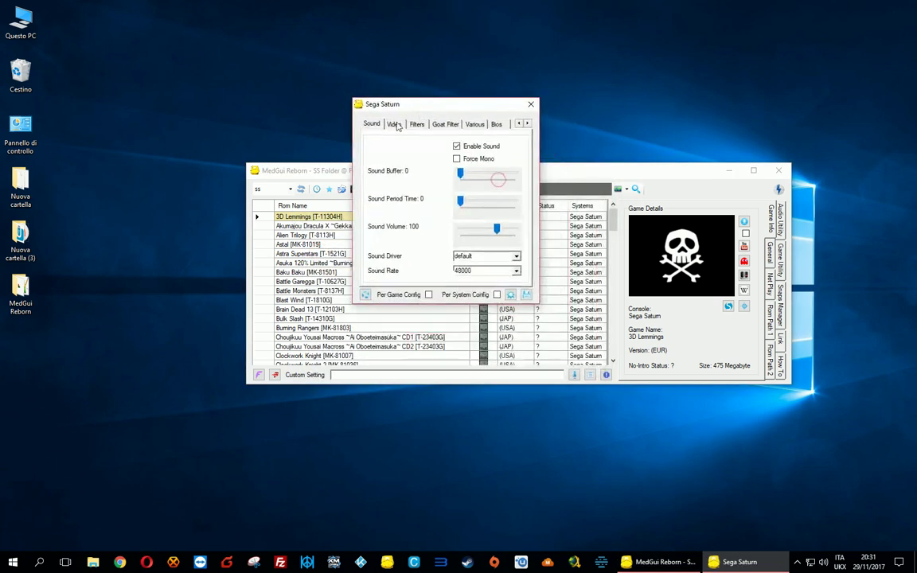
click(394, 124)
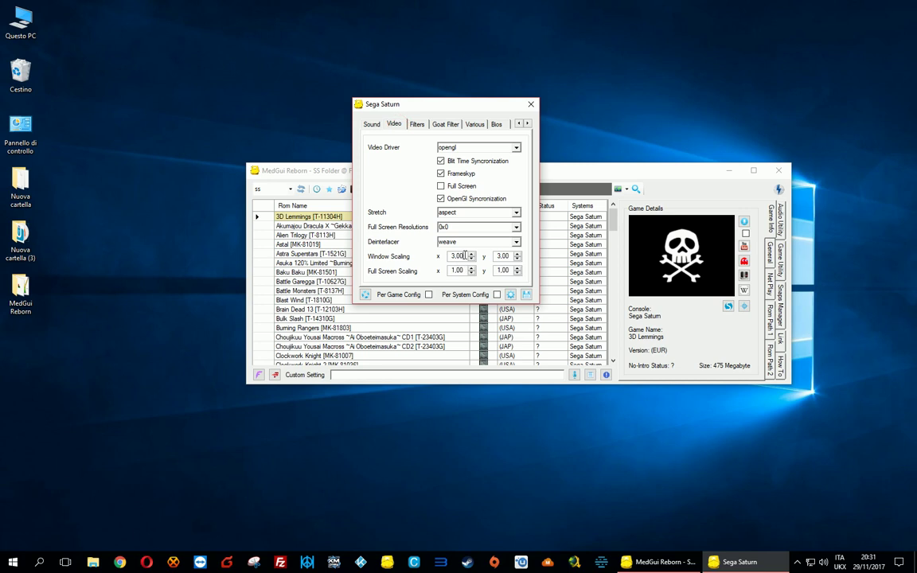
scroll(464, 255, up, 2)
double_click(498, 256)
text(1)
Set the filter options to Bilinear Interpolation 0 and the sabr pixel shader.
click(417, 125)
click(514, 177)
click(510, 188)
click(520, 148)
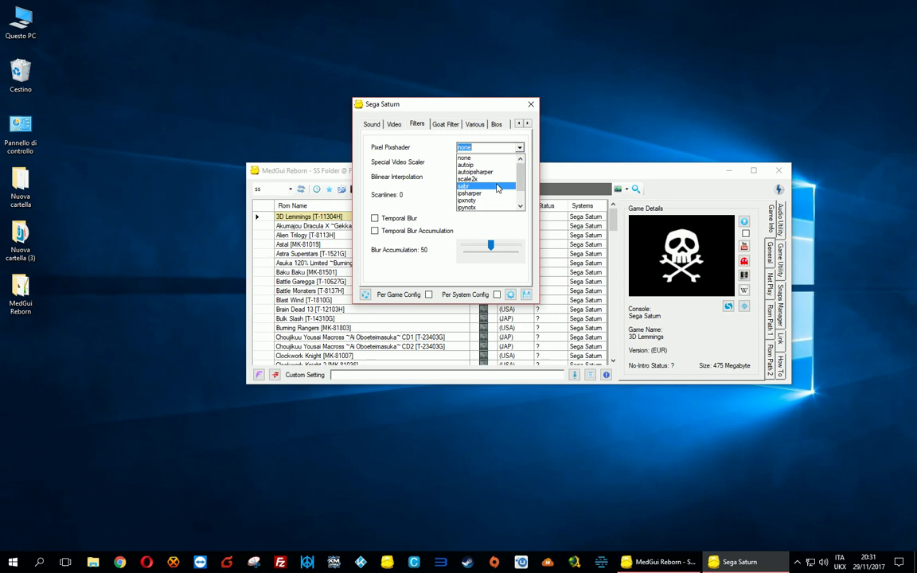
click(496, 187)
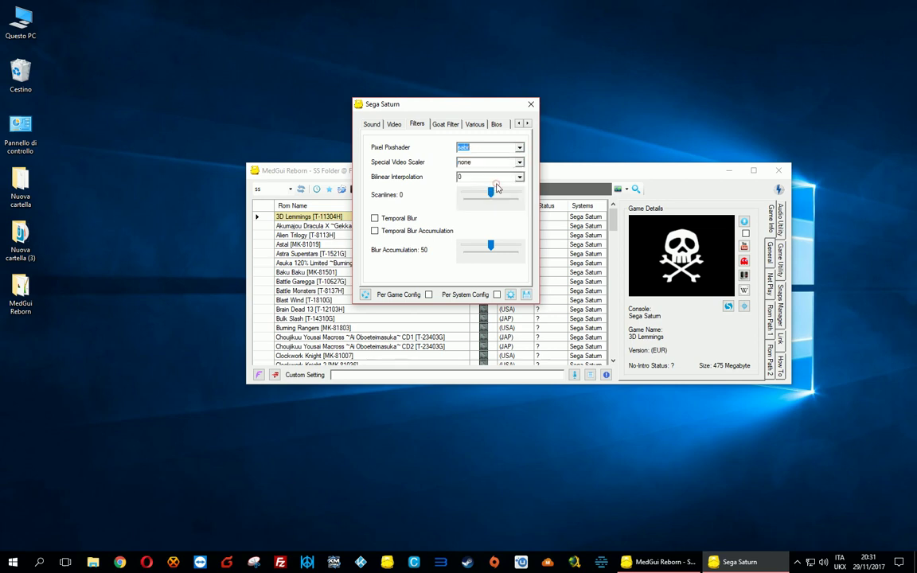
Save the Sega Saturn configuration and close its settings window.
click(526, 295)
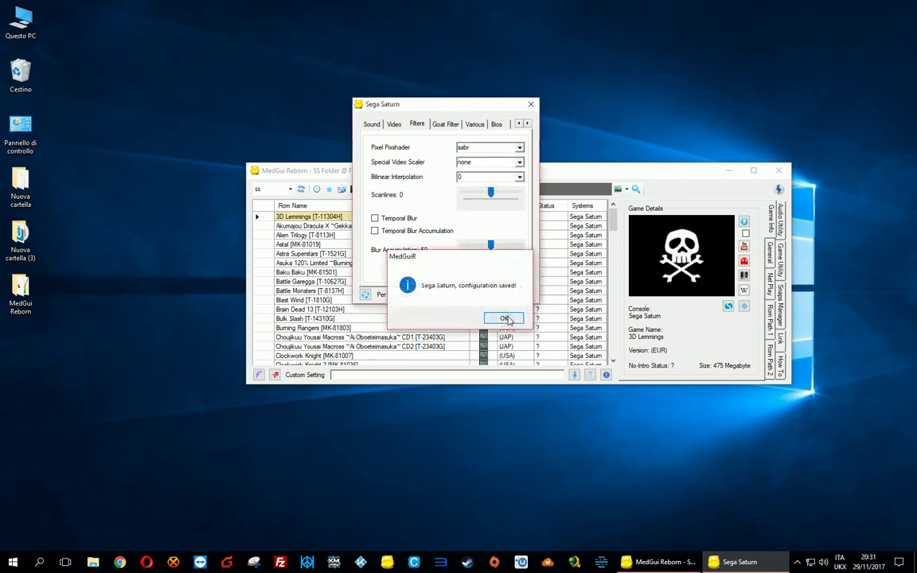
click(505, 318)
click(531, 104)
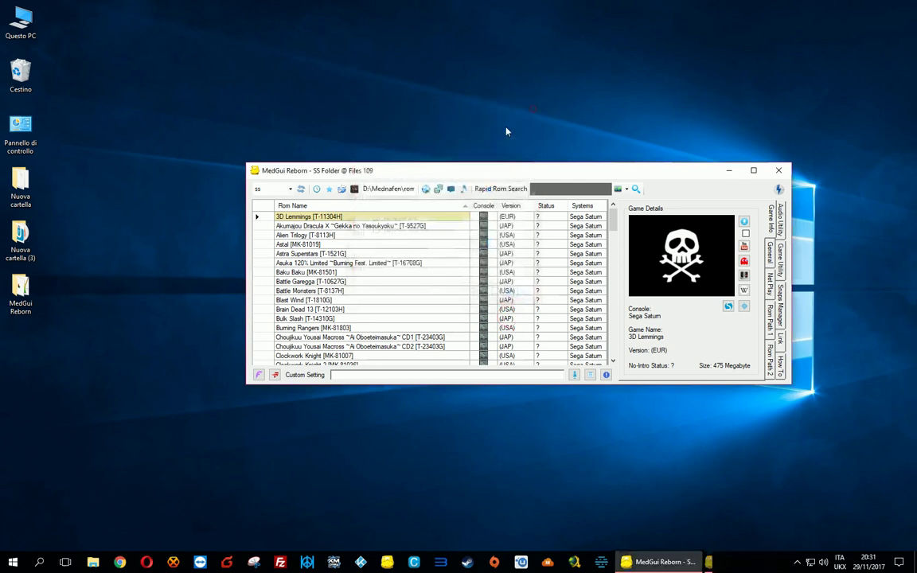
Launch 3D Lemmings with the saved settings, view it over the game list, and close the game.
double_click(296, 217)
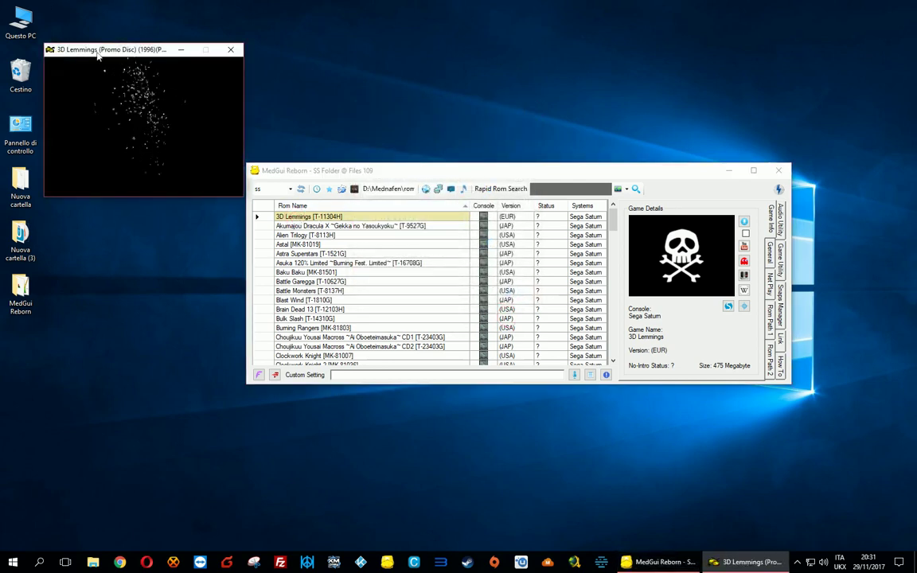
drag(115, 49, 400, 200)
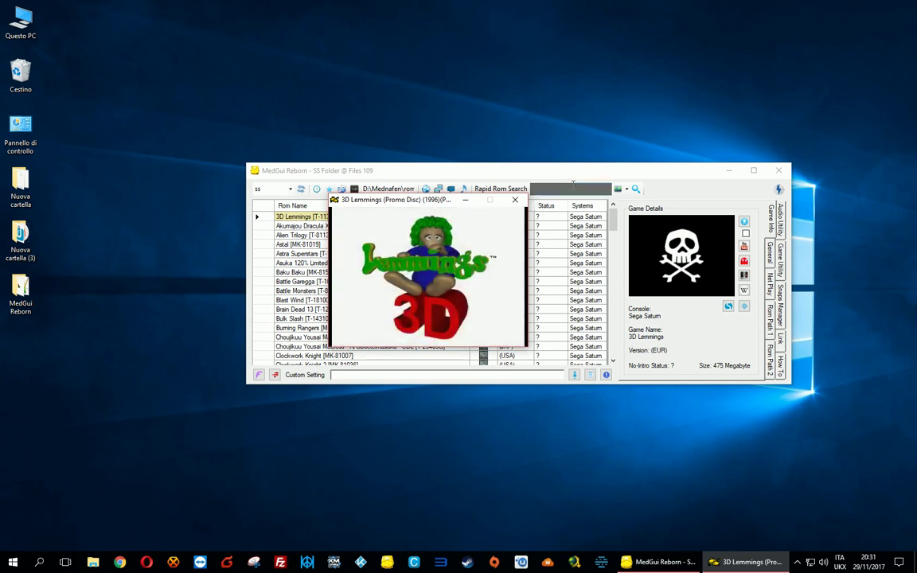
click(515, 203)
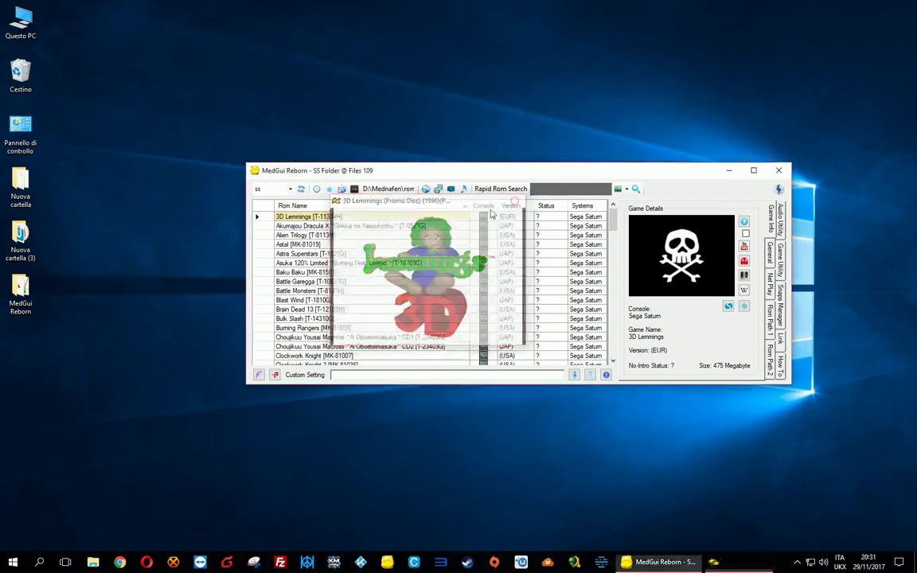
Open the advanced settings for 3D Lemmings again and set the video Window Scaling to 3.
right_click(302, 219)
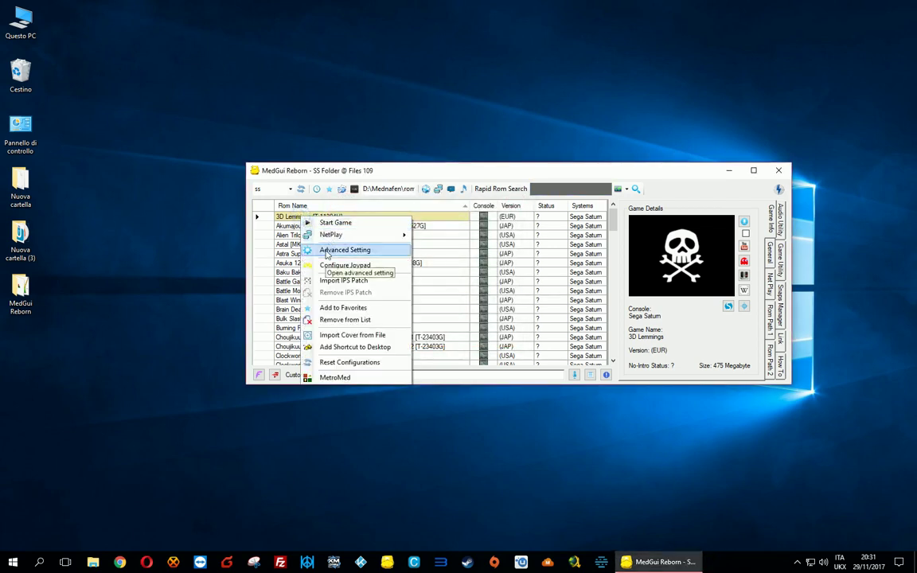
click(323, 249)
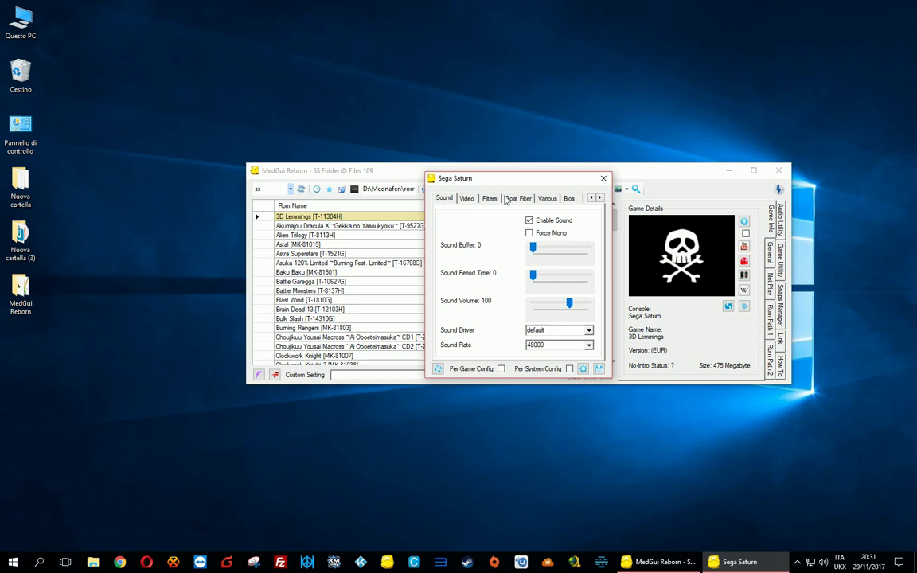
click(465, 198)
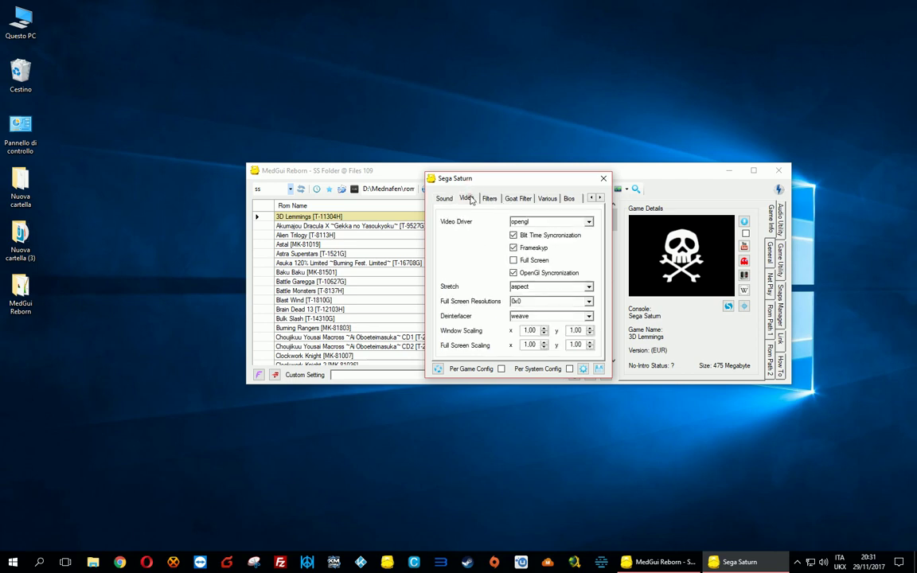
double_click(531, 330)
text(33)
Set the Pixel Pixshader filter to none and check the Goat Filter options.
click(489, 199)
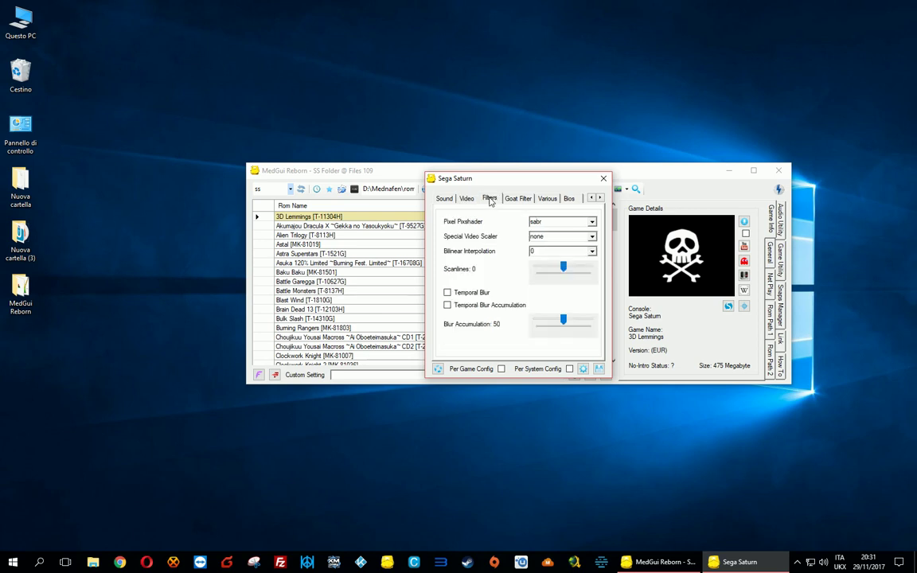
click(592, 223)
scroll(573, 247, up, 2)
click(560, 235)
click(524, 200)
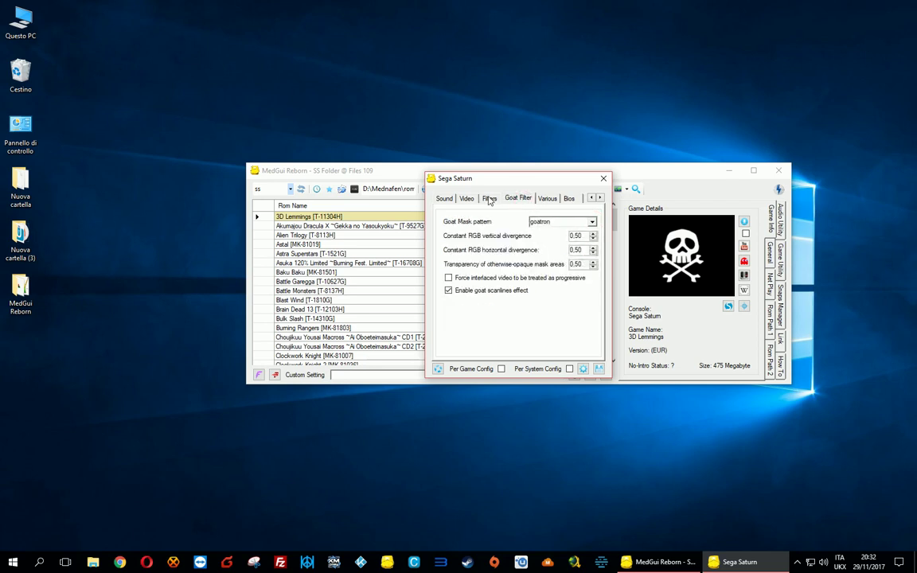
click(489, 200)
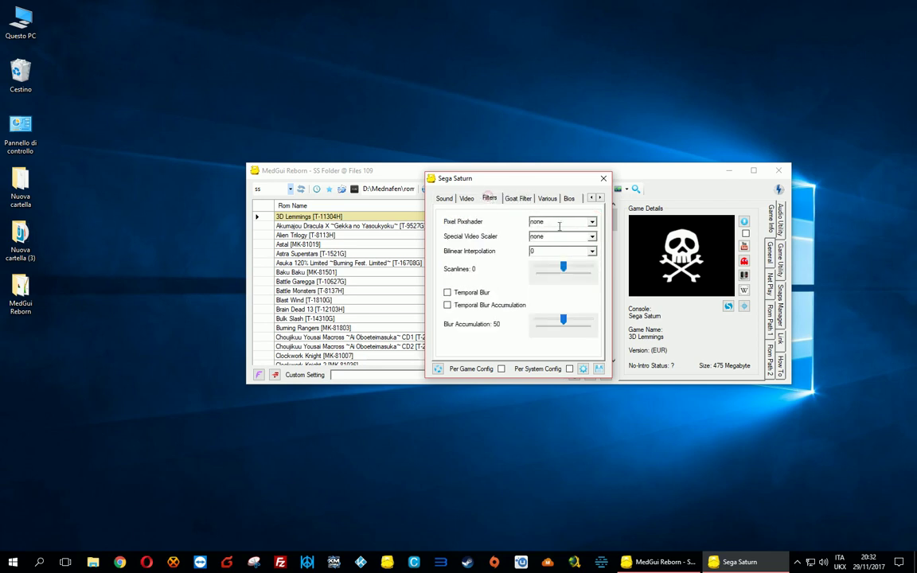
Look through the Special Video Scaler choices and set the Pixel Pixshader to goat.
click(592, 237)
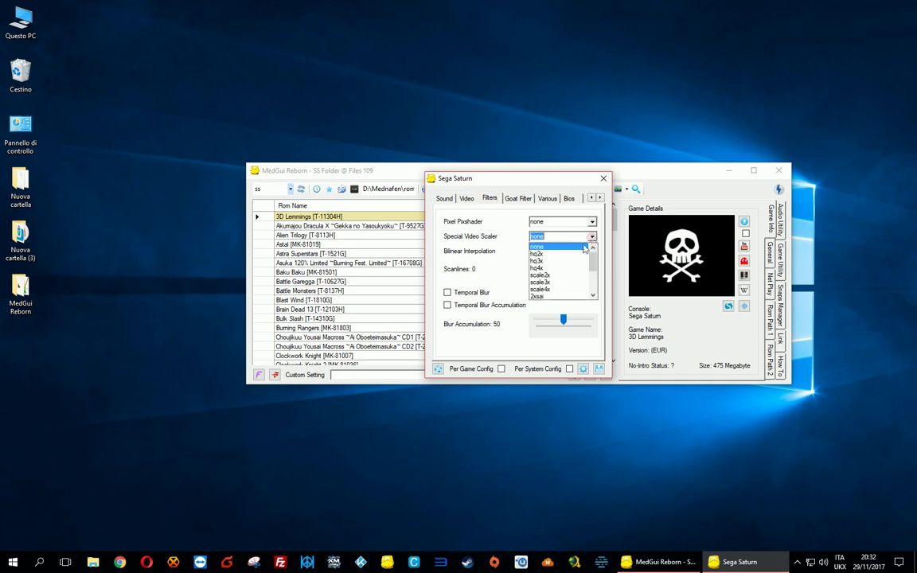
scroll(568, 275, up, 3)
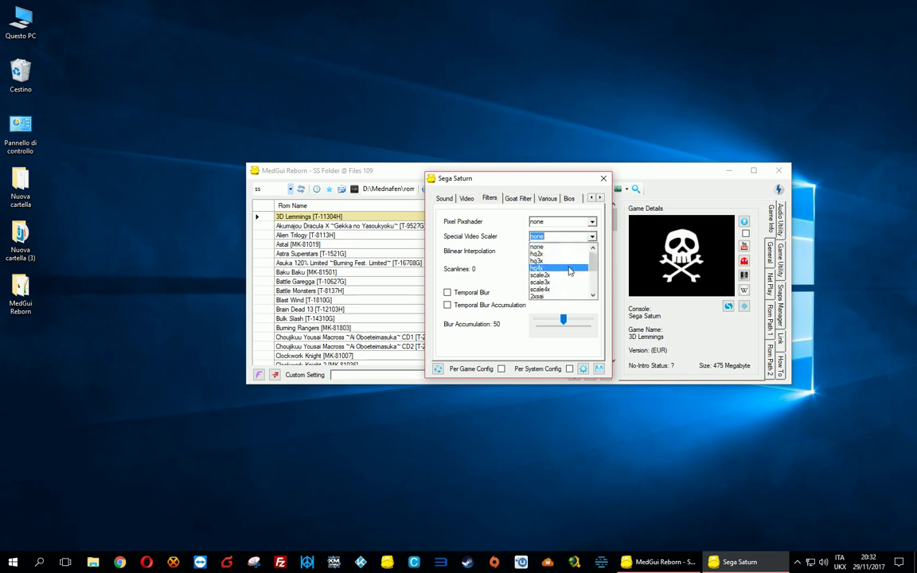
click(561, 221)
click(561, 222)
scroll(563, 271, down, 1)
scroll(563, 275, down, 3)
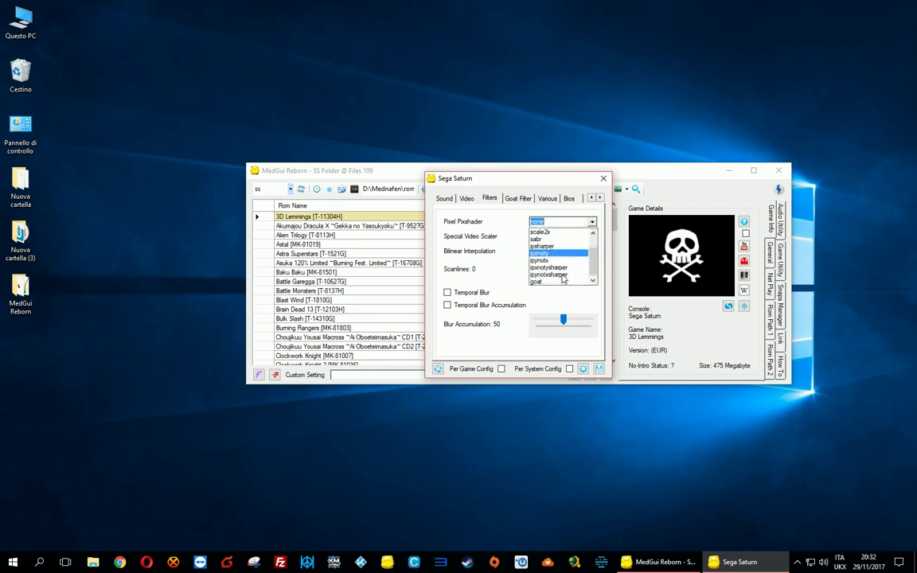
click(547, 280)
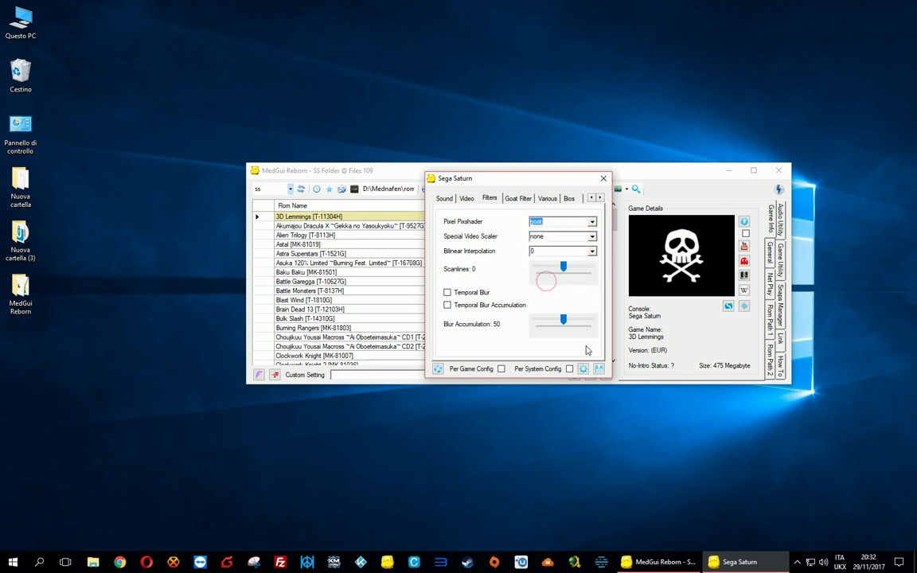
Save the Sega Saturn configuration and test it by running 3D Lemmings, closing the game when done.
click(599, 369)
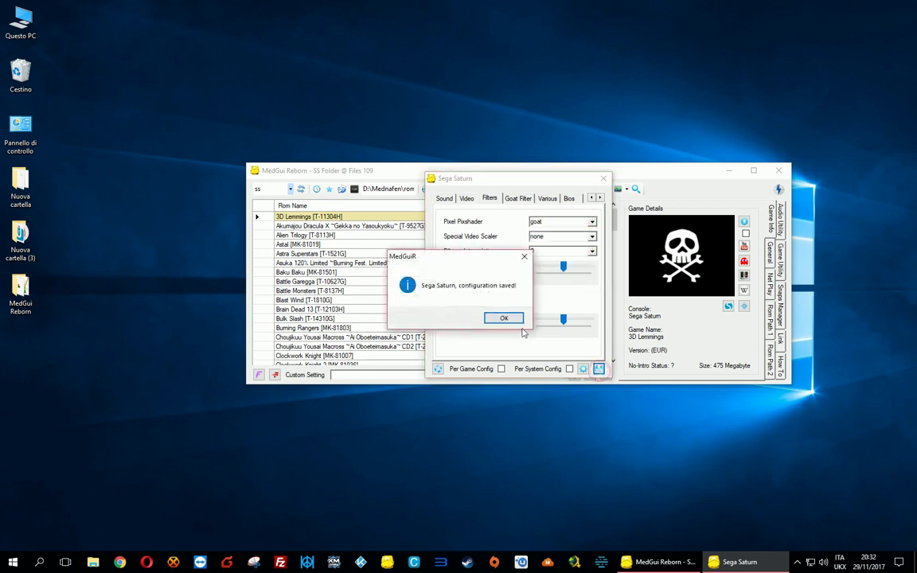
click(514, 318)
click(603, 178)
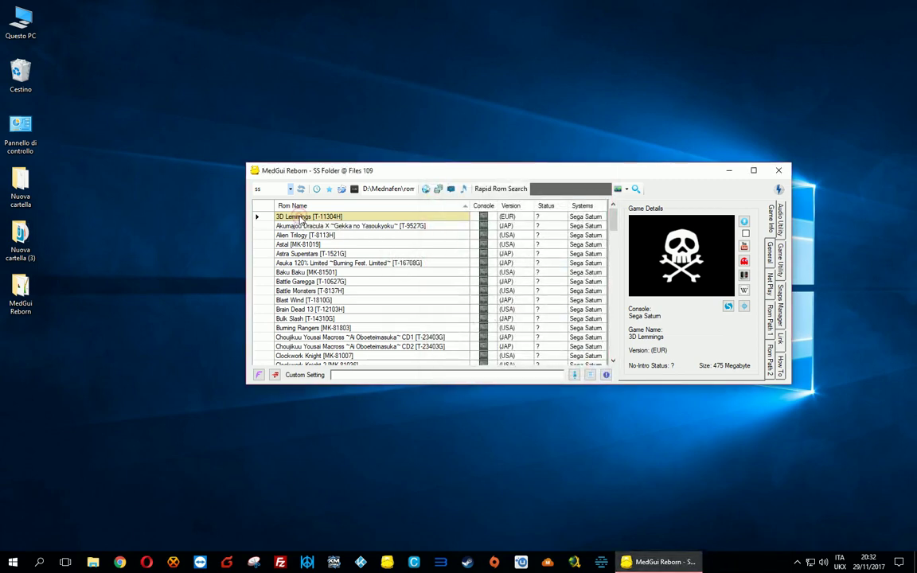
double_click(301, 218)
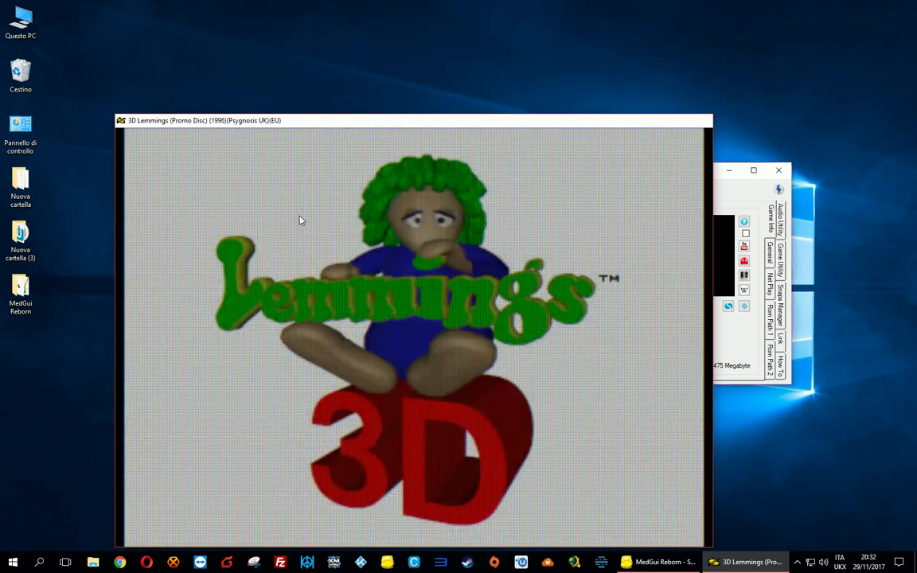
key(Escape)
Switch the game list to the snes system and filter it by the name "street fight".
click(290, 190)
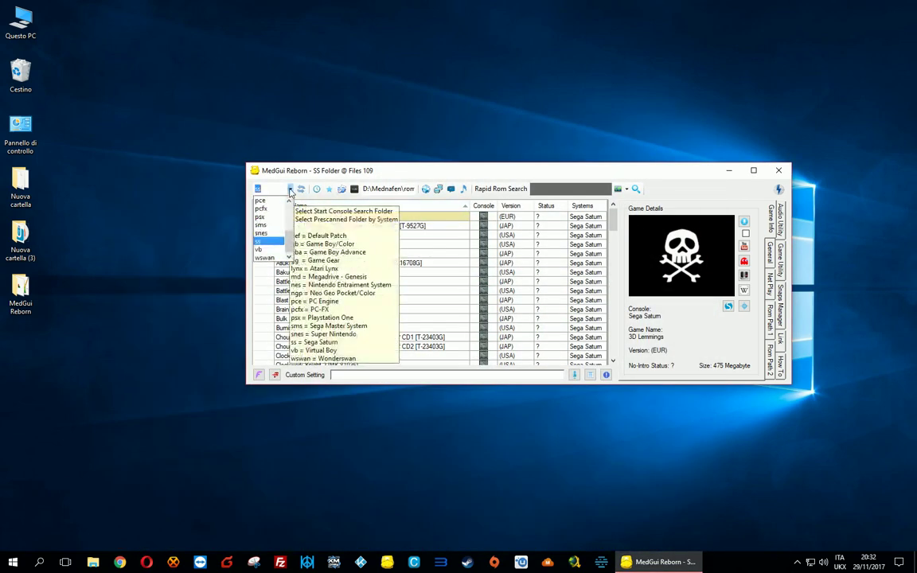
click(263, 210)
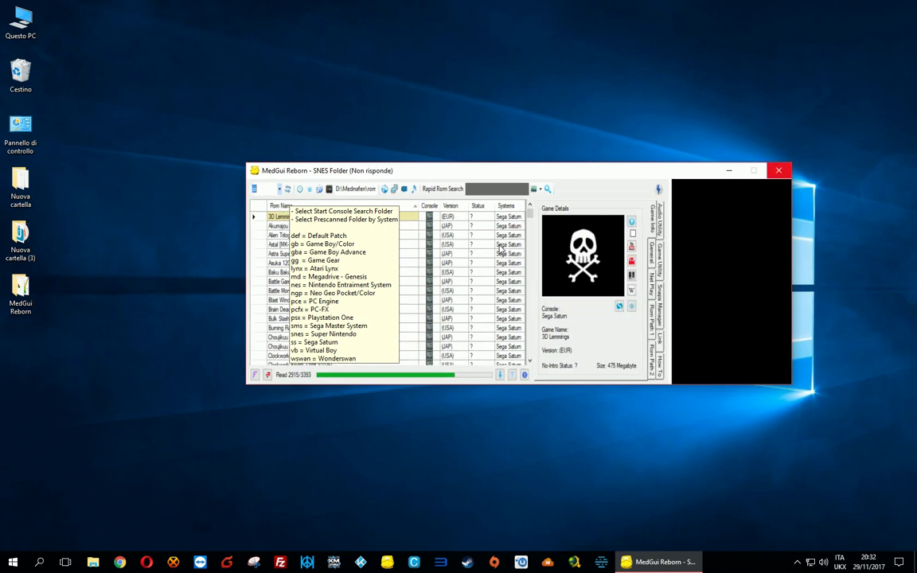
drag(518, 175, 404, 165)
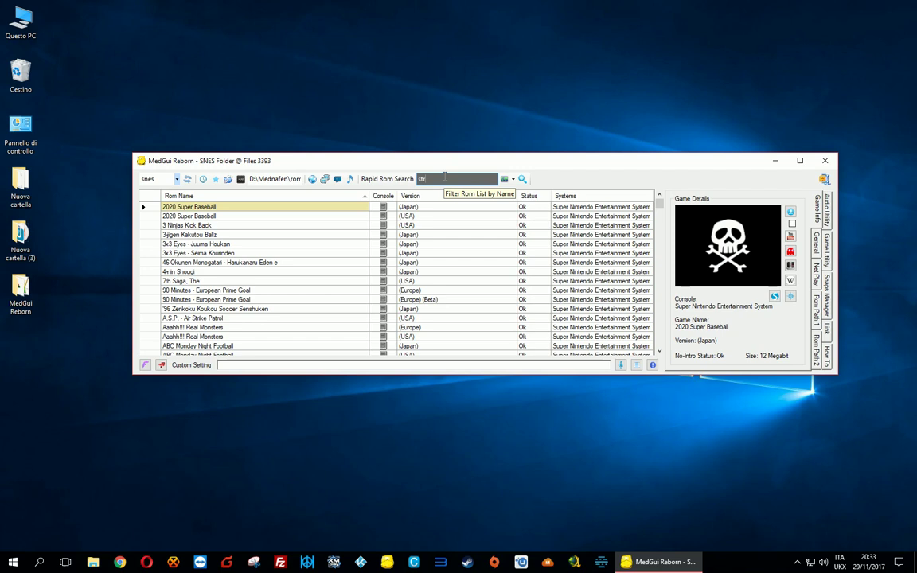
text(eet fight)
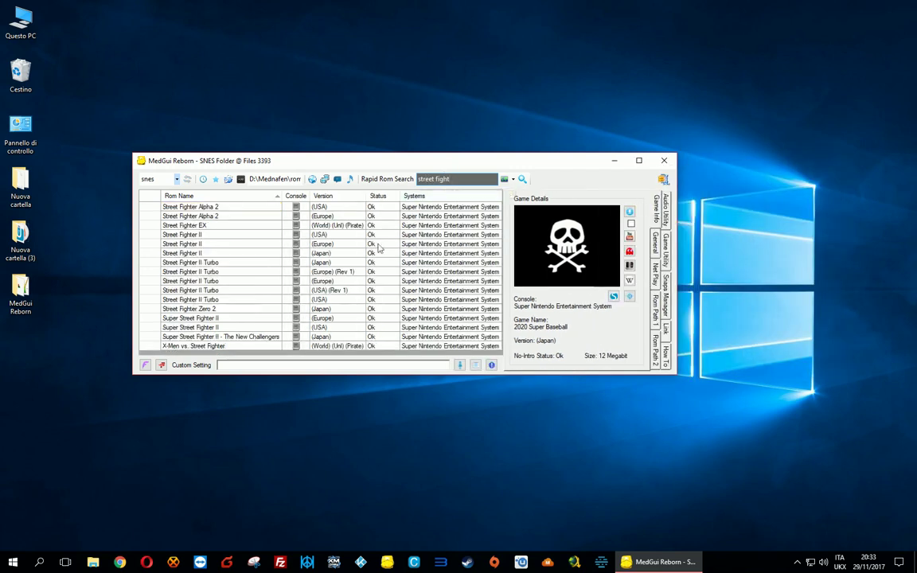
Open the advanced settings for Super Street Fighter II - The New Challengers.
click(224, 338)
right_click(194, 293)
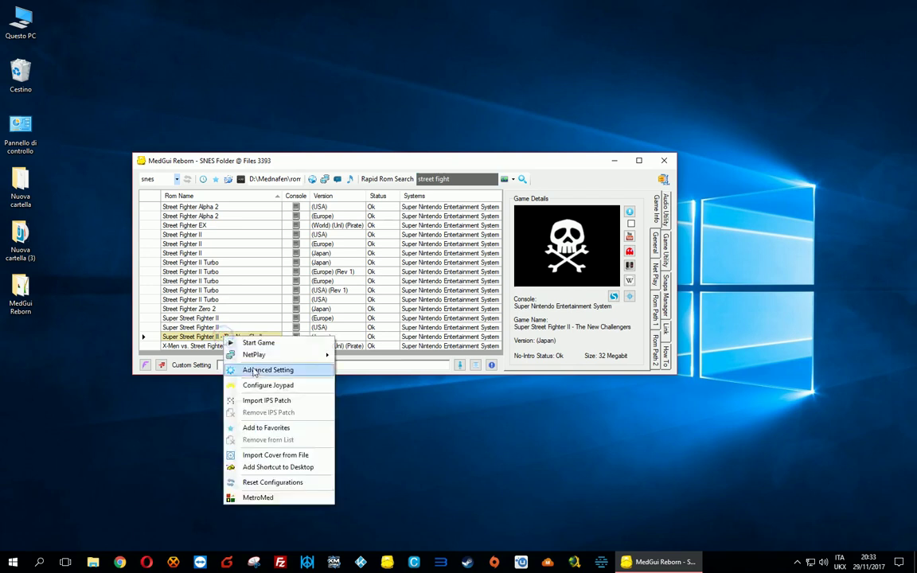
click(239, 368)
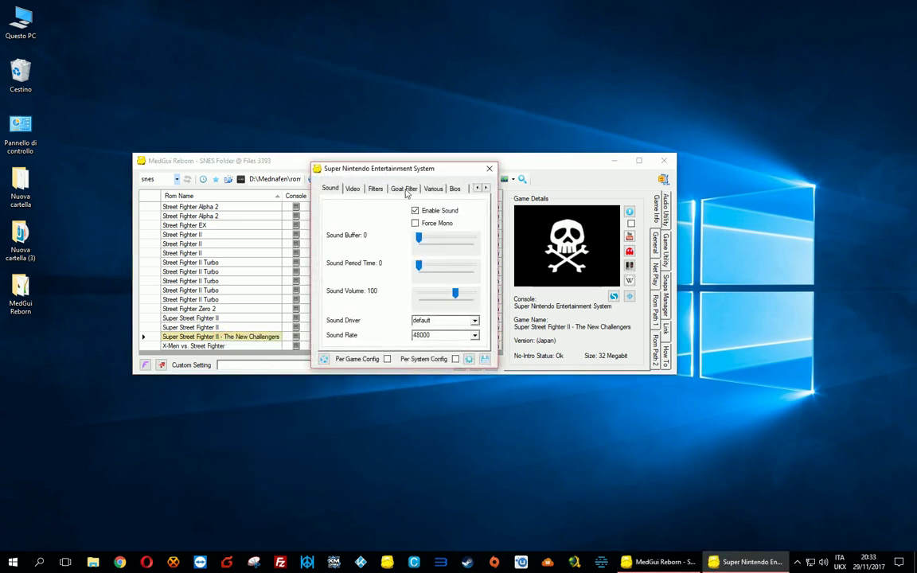
Review the console-specific Super Nintendo settings, including the Input Device for Port 1 choices.
click(486, 189)
click(485, 189)
click(485, 189)
click(486, 188)
click(442, 189)
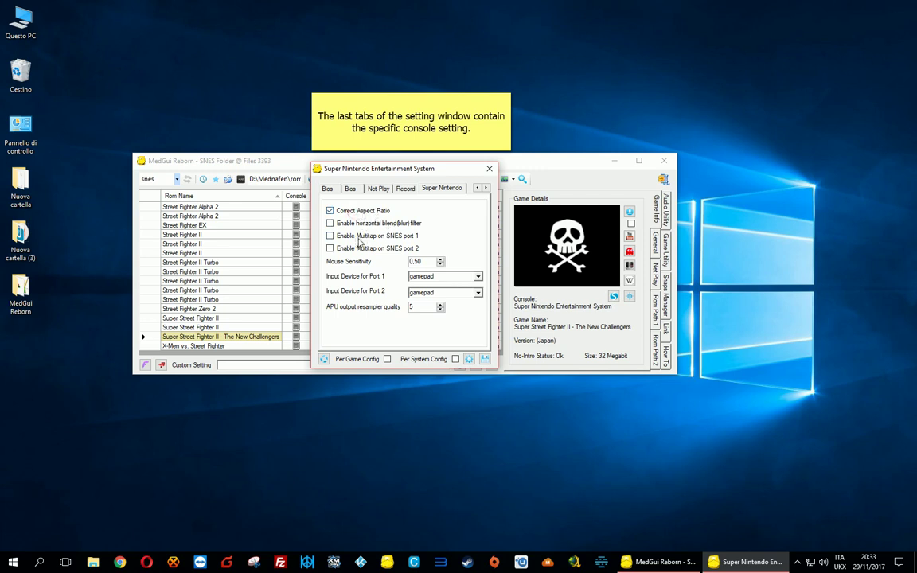
click(478, 276)
click(478, 276)
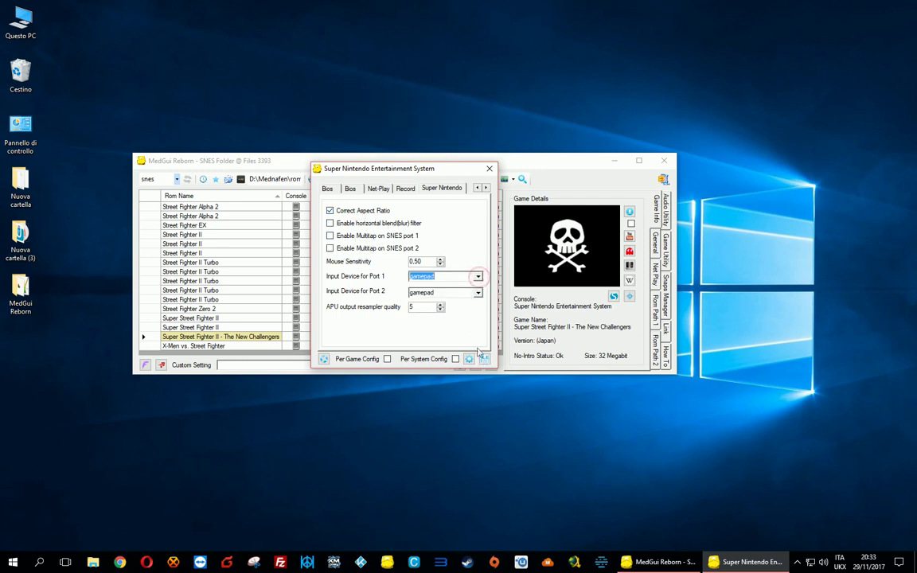
Set the Special Video Scaler filter for the Super Nintendo to hq4x.
click(477, 188)
click(477, 188)
click(477, 187)
click(476, 187)
click(376, 189)
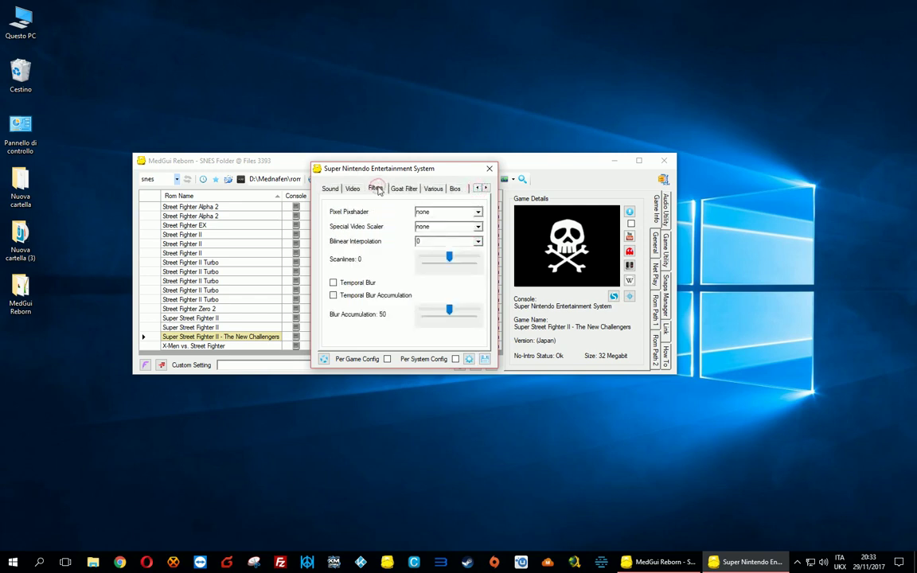
click(478, 227)
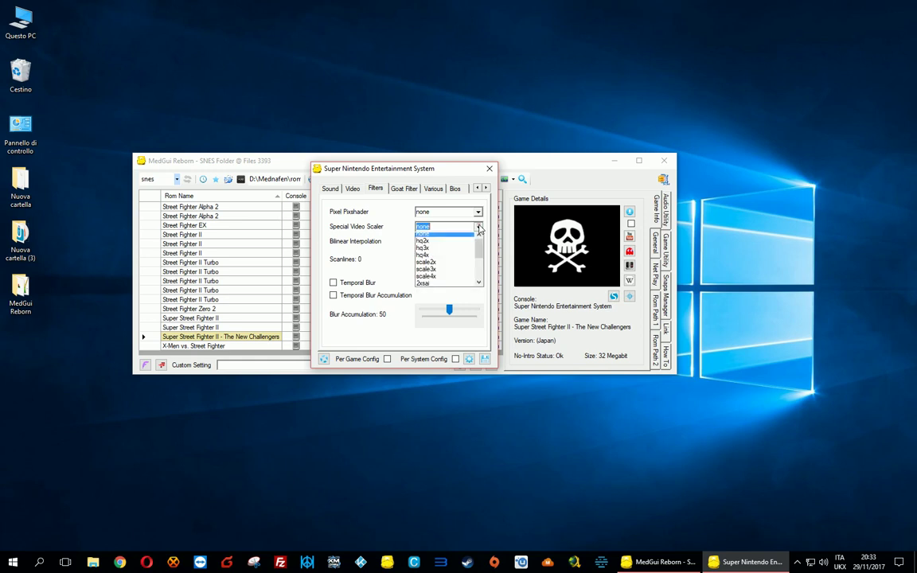
click(448, 260)
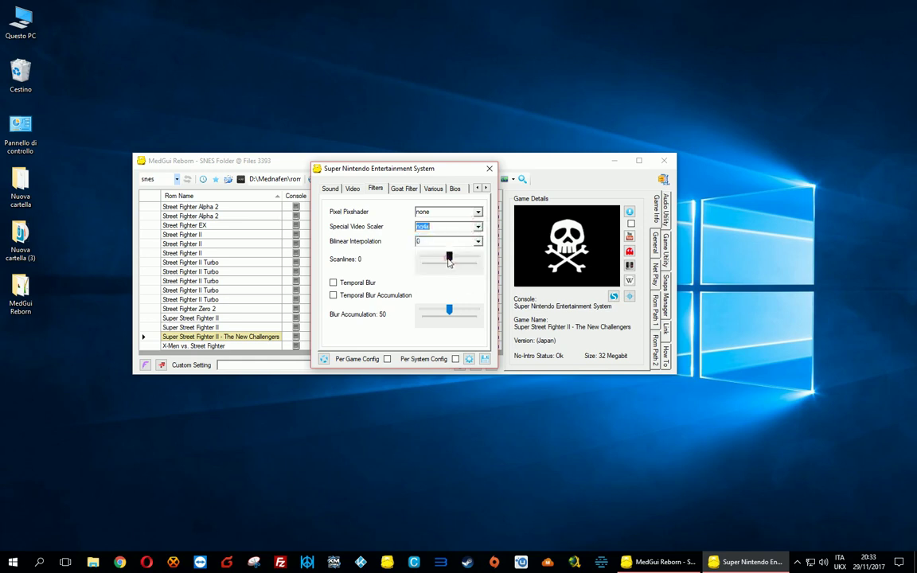
Save the Super Nintendo configuration and close its settings window.
click(486, 360)
click(535, 317)
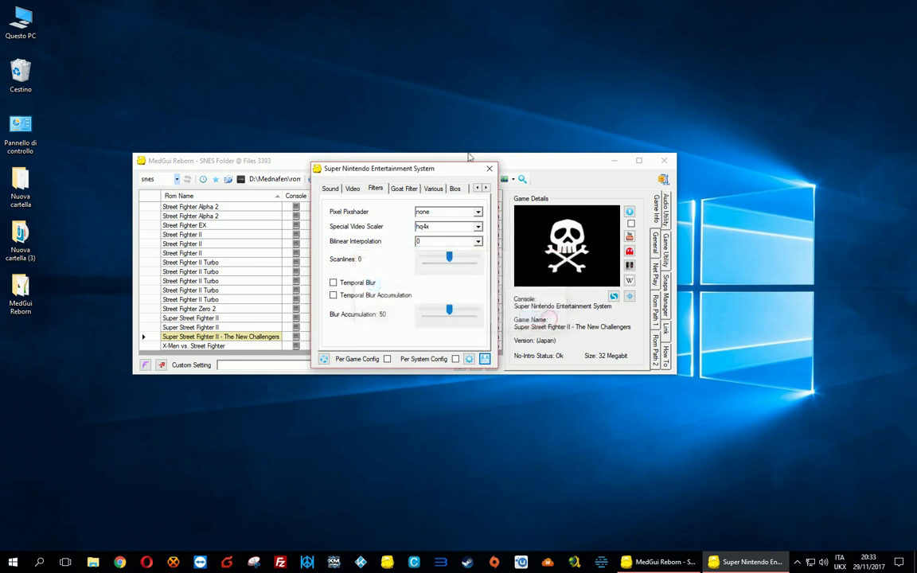
click(488, 168)
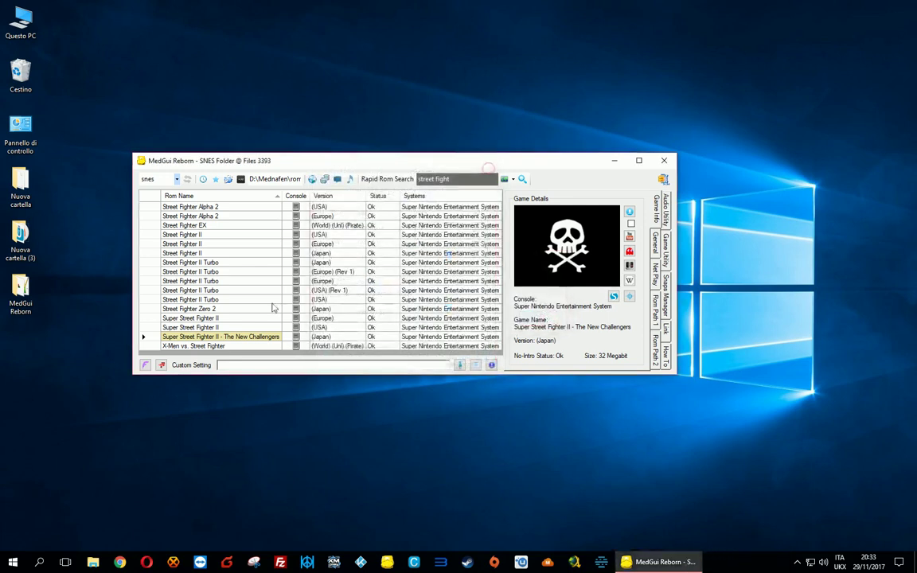
Run Super Street Fighter II - The New Challengers up to the player selection, and close the game.
double_click(237, 337)
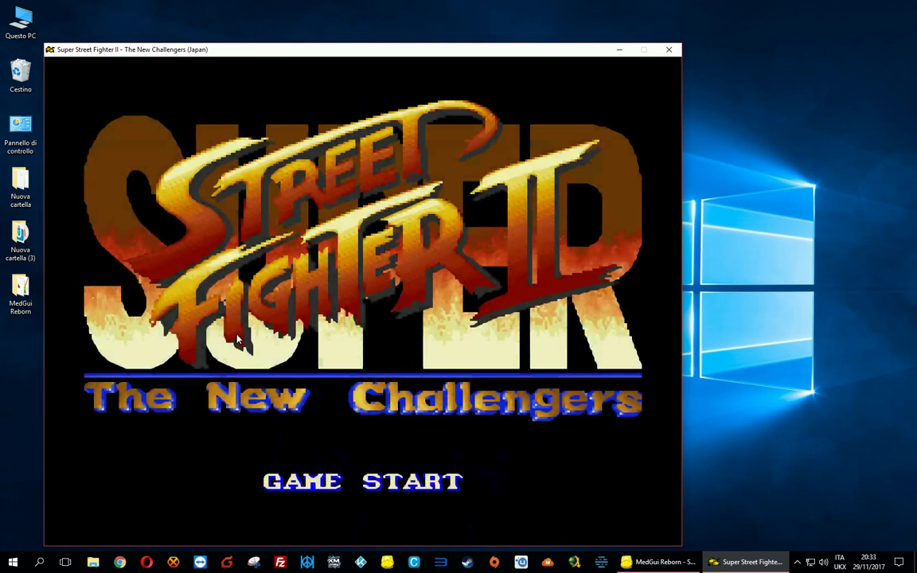
key(Return)
key(Return)
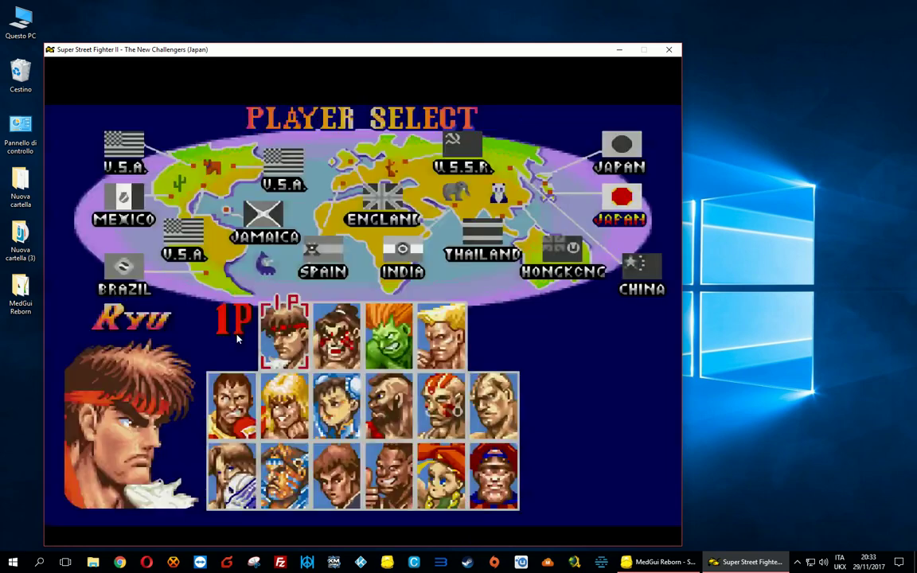
key(Escape)
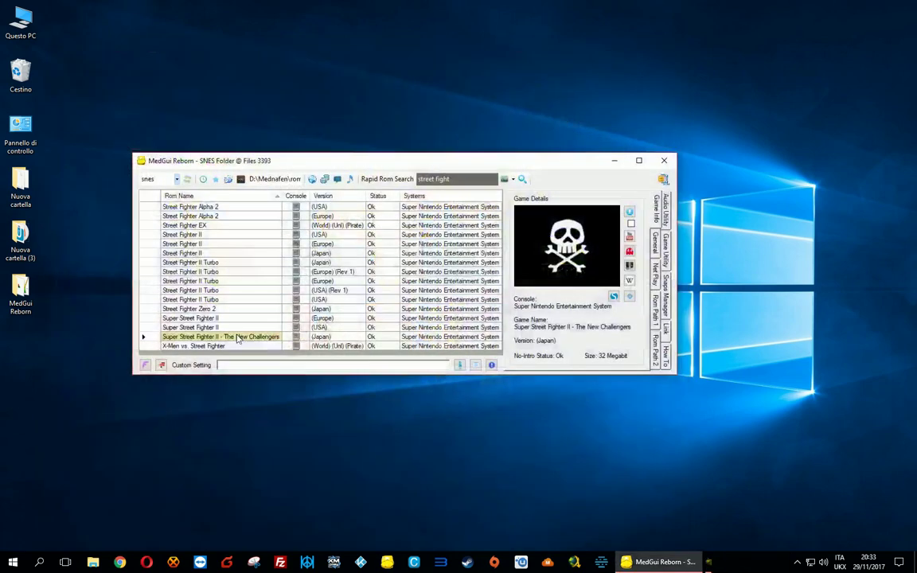
Enable the Faust SNES module and open the game's advanced settings to view the video options.
click(161, 364)
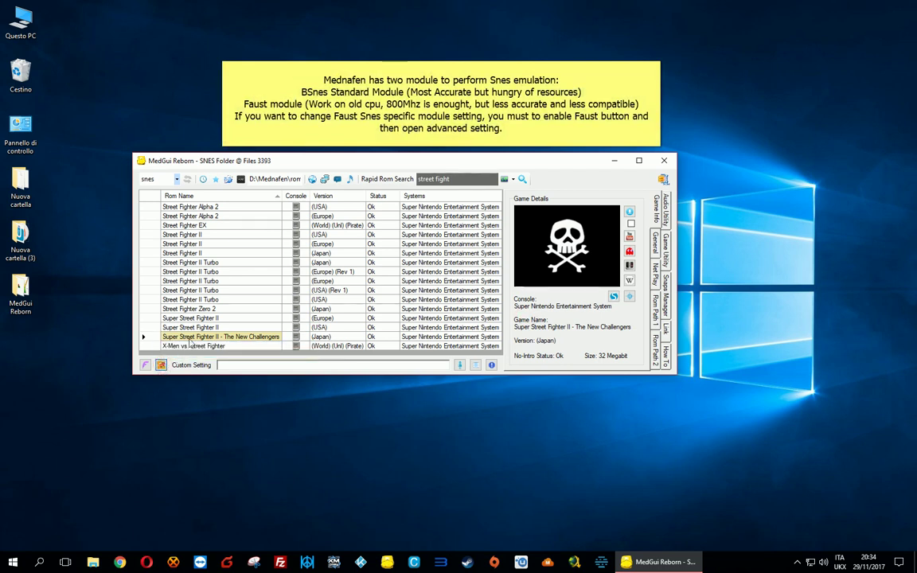
right_click(191, 343)
click(199, 370)
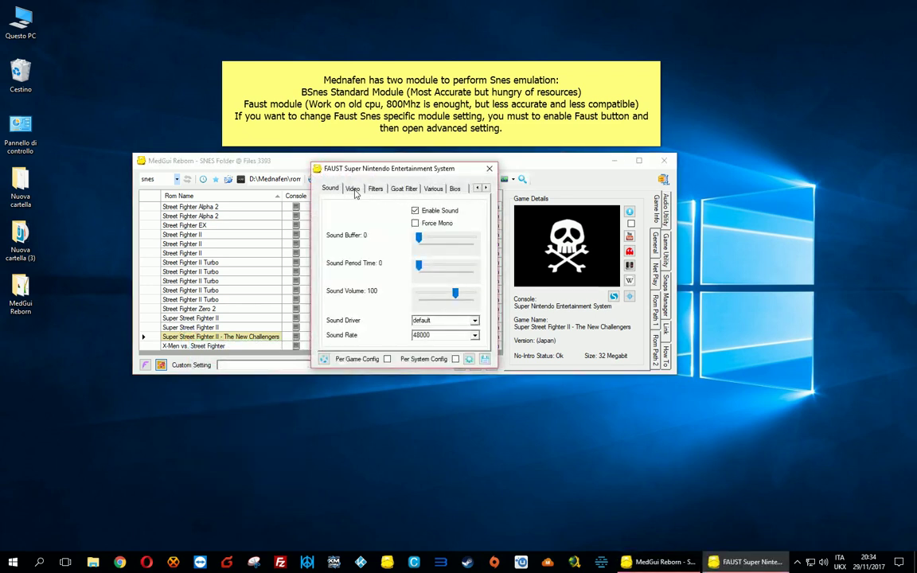
click(353, 189)
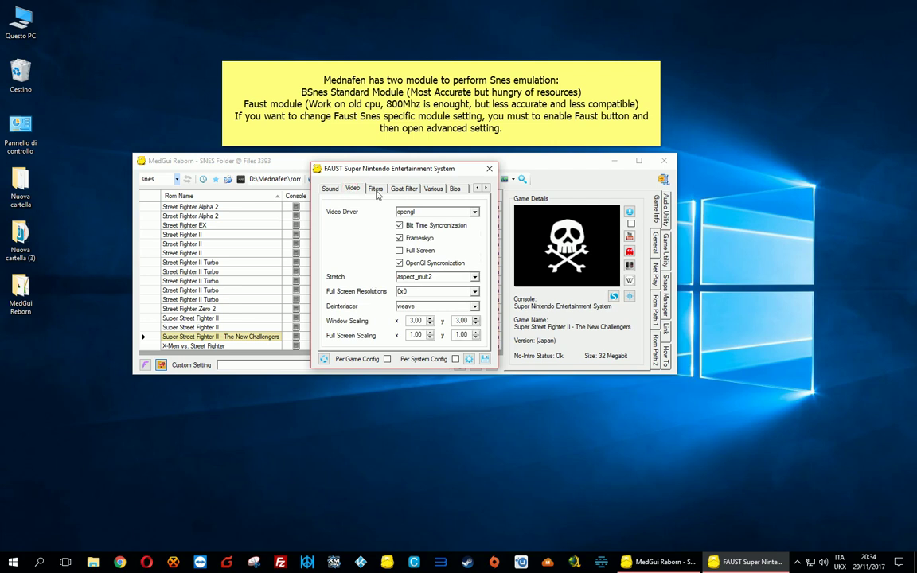
Set the Faust filter options to Bilinear Interpolation 0 and Scanlines -7.
click(376, 189)
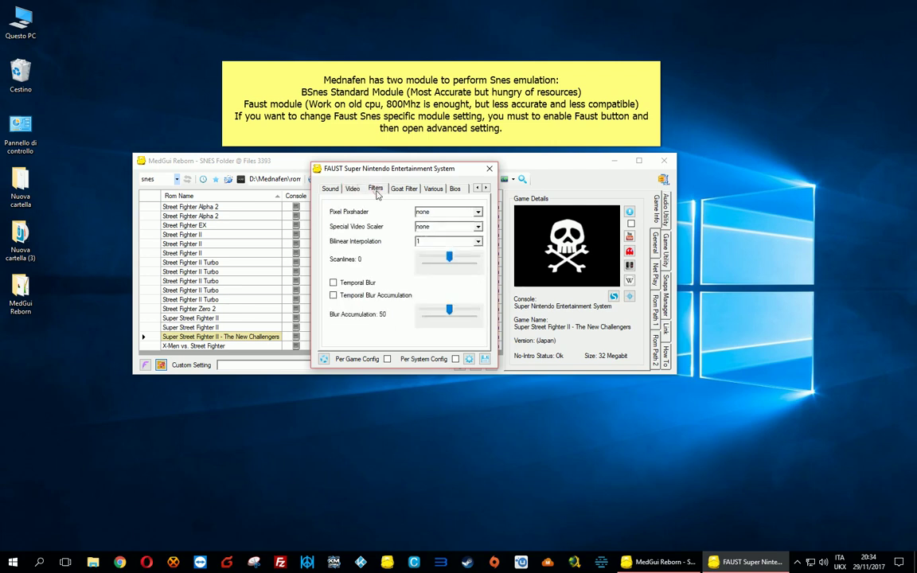
click(450, 241)
click(468, 256)
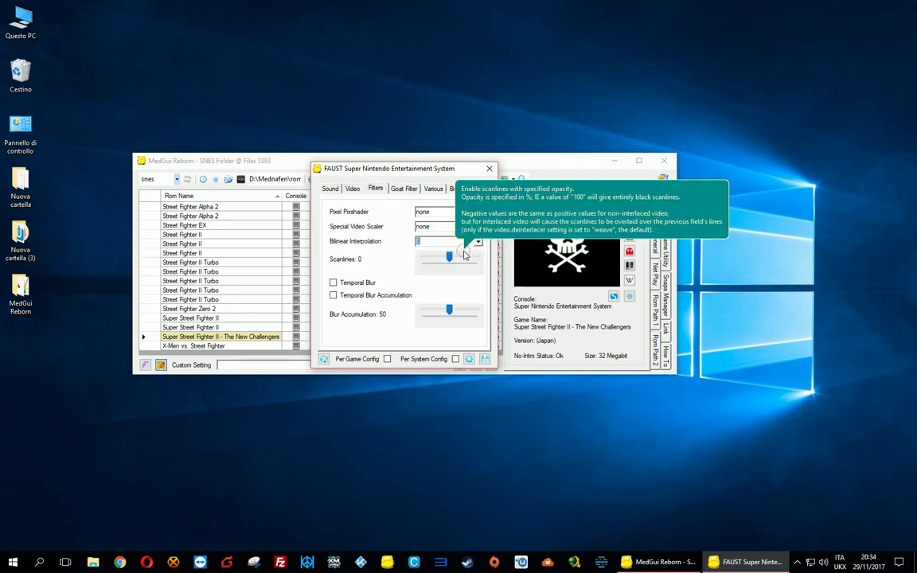
drag(451, 261, 447, 261)
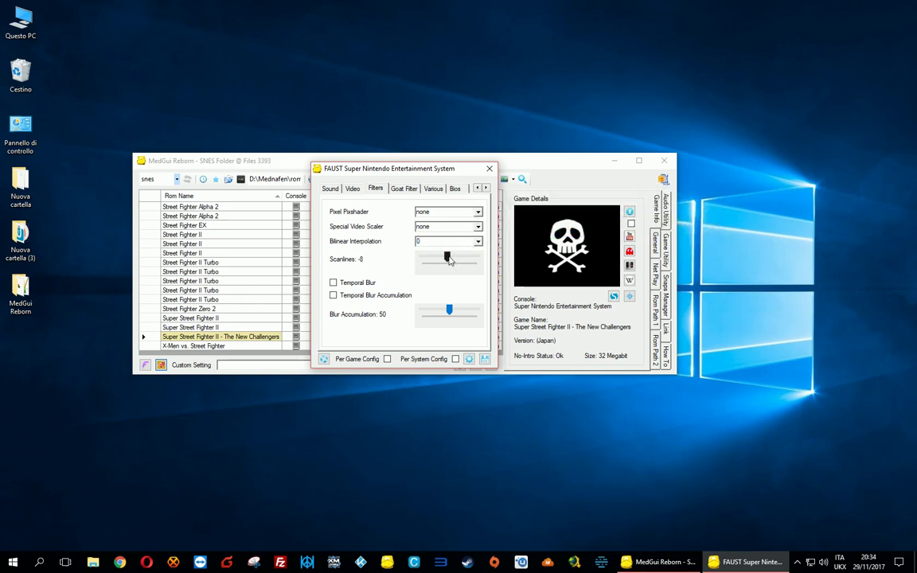
key(Right)
Enable Temporal Blur and Temporal Blur Accumulation, with Blur Accumulation set to 4.
click(333, 283)
click(333, 295)
click(450, 311)
drag(450, 311, 430, 315)
Set the Sound quality in the Super Nintendo Faust options to 5 and save the configuration.
click(485, 187)
click(485, 188)
click(485, 188)
click(485, 188)
click(485, 188)
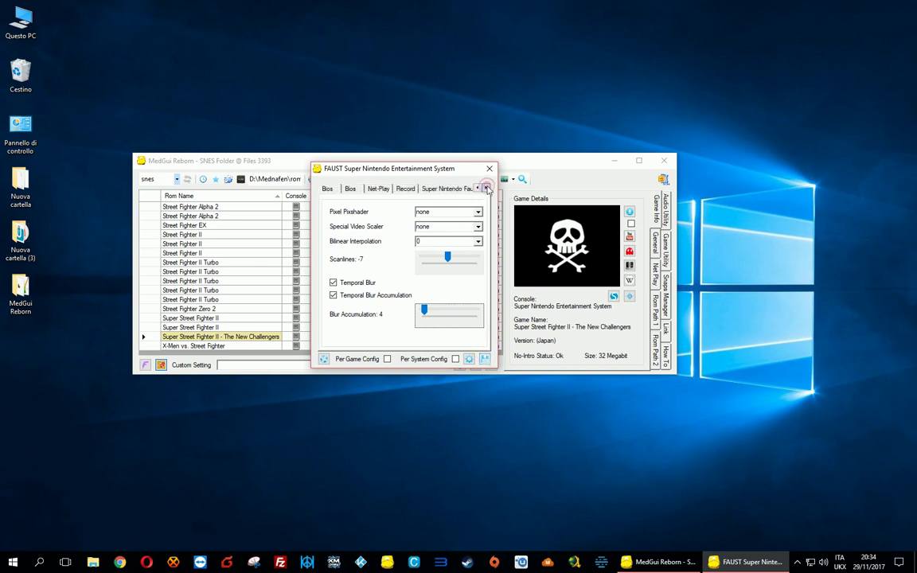
click(455, 194)
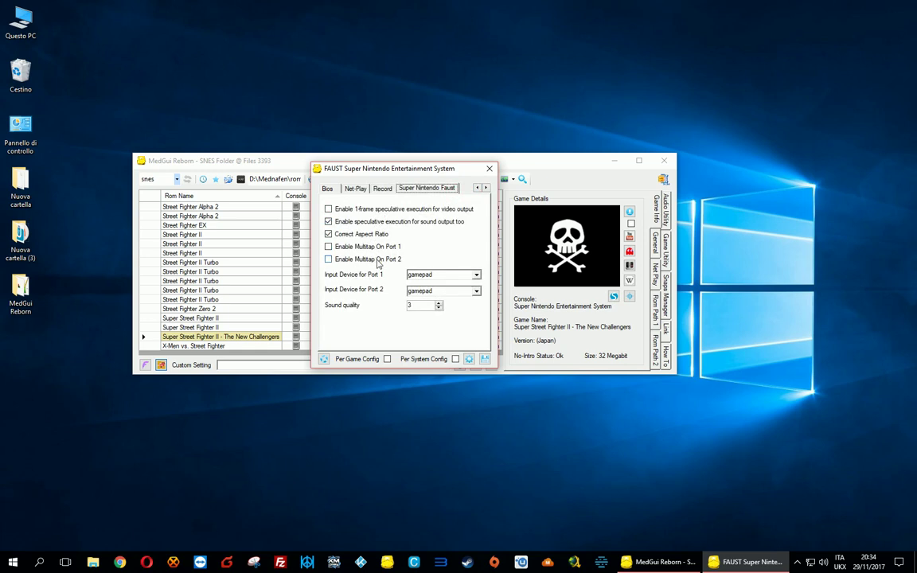
click(439, 303)
click(438, 303)
click(485, 359)
click(534, 320)
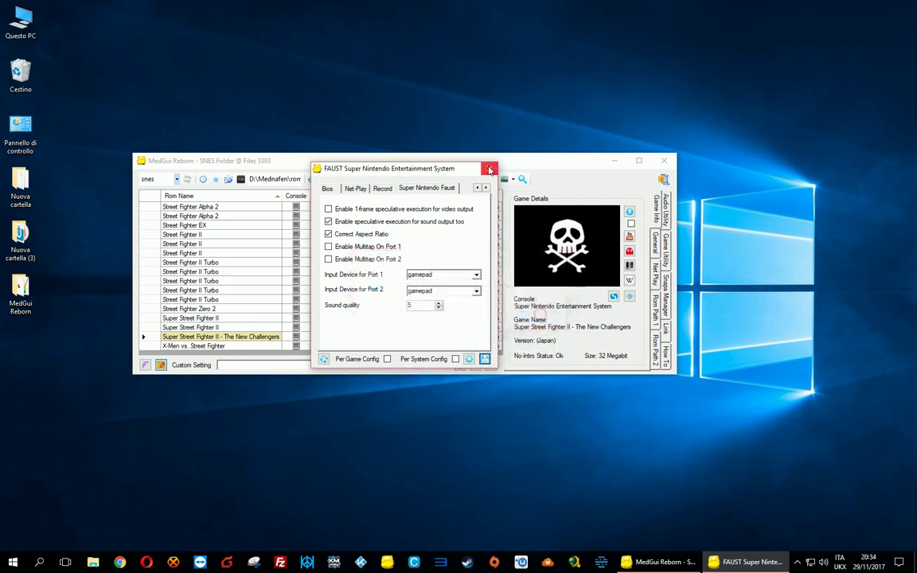
Close the Faust settings and run Super Street Fighter II - The New Challengers up to player select to test them, then quit it.
click(488, 168)
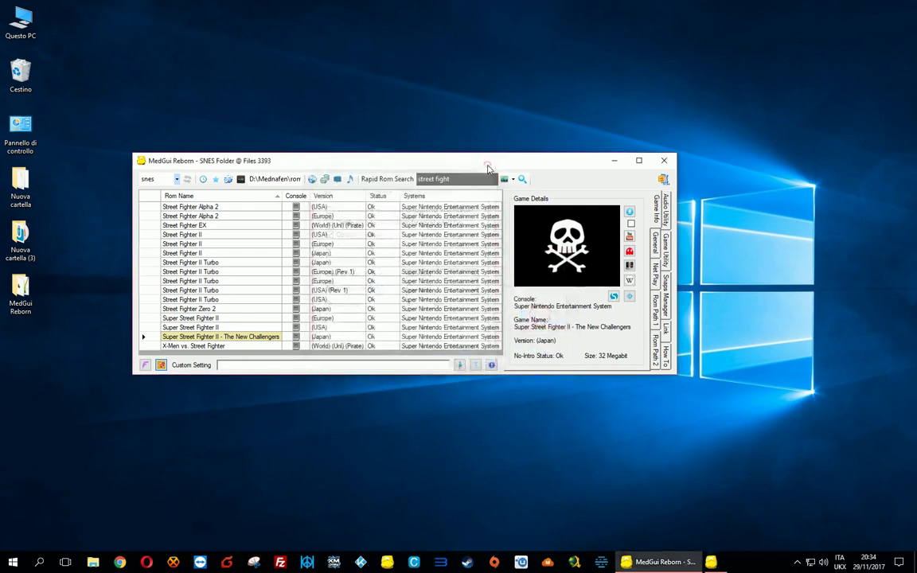
double_click(196, 339)
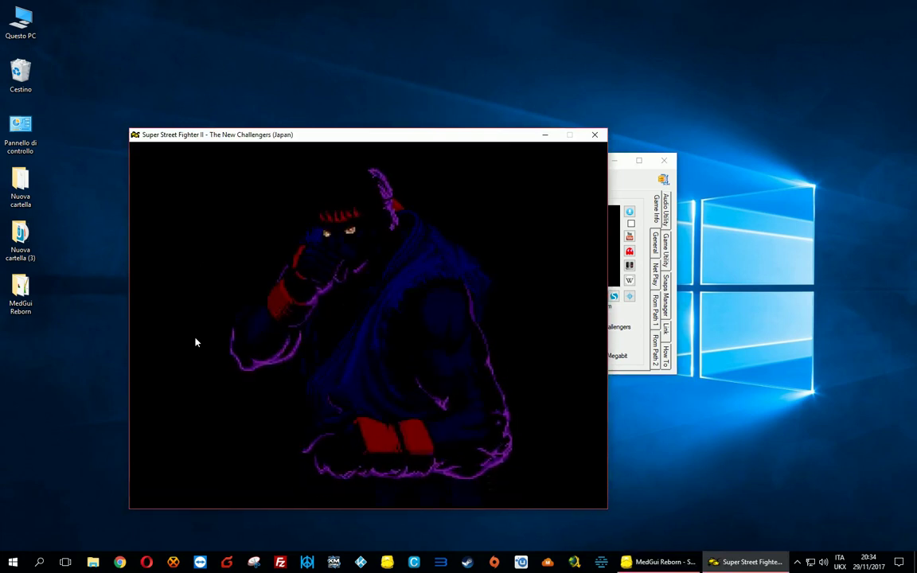
key(Return)
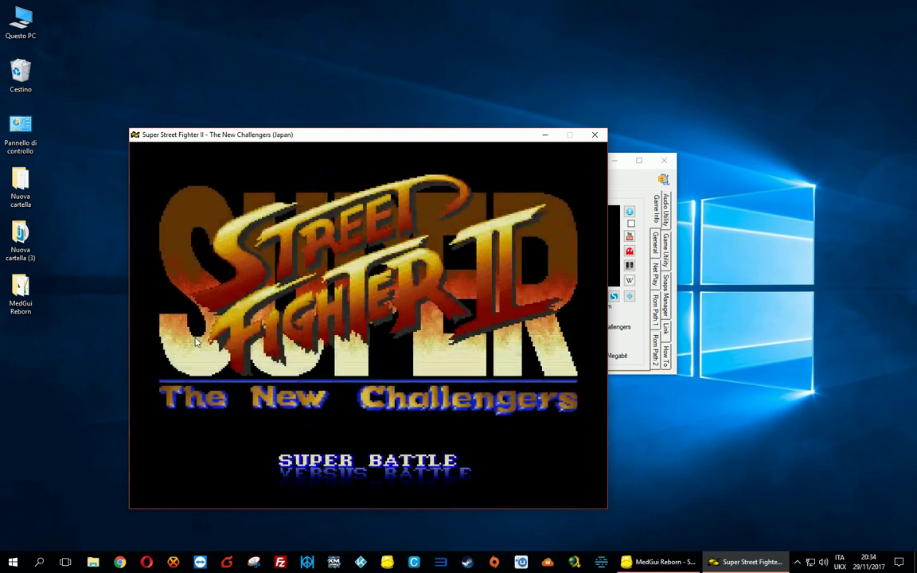
key(Return)
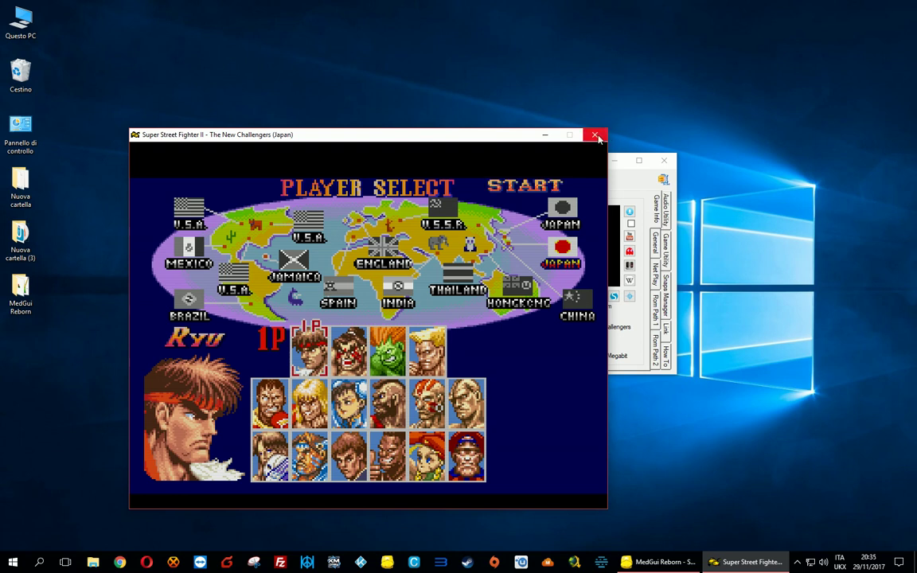
click(595, 134)
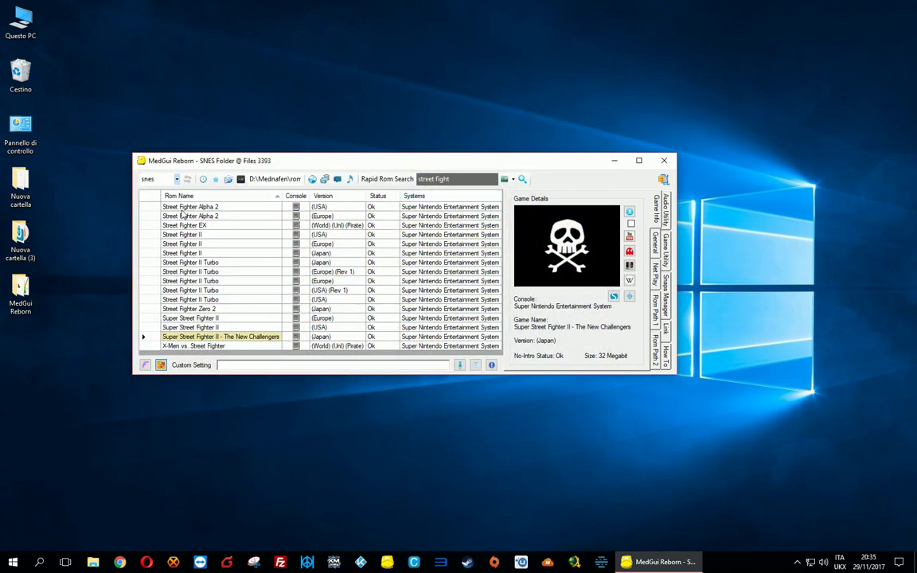
Switch the rom list to the pce system and clear the rapid rom search.
click(176, 179)
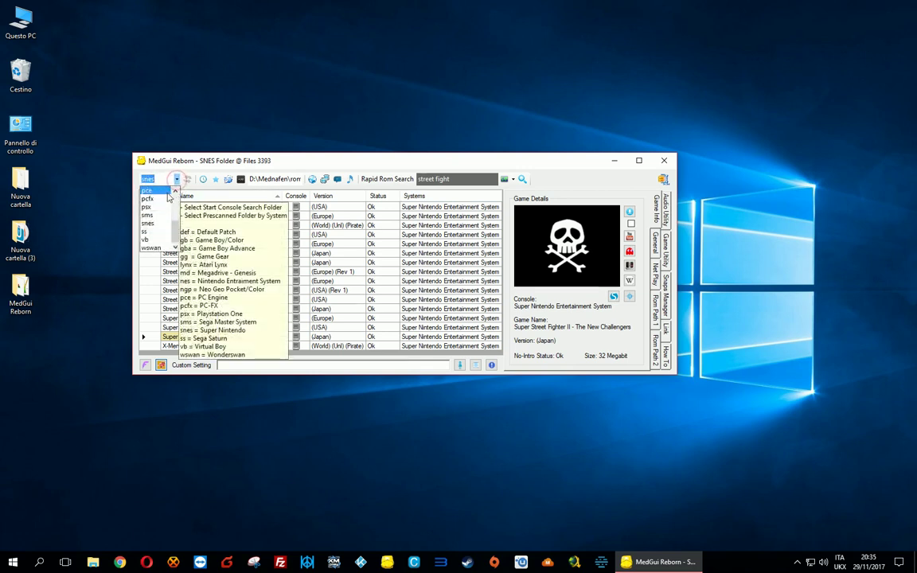
click(168, 193)
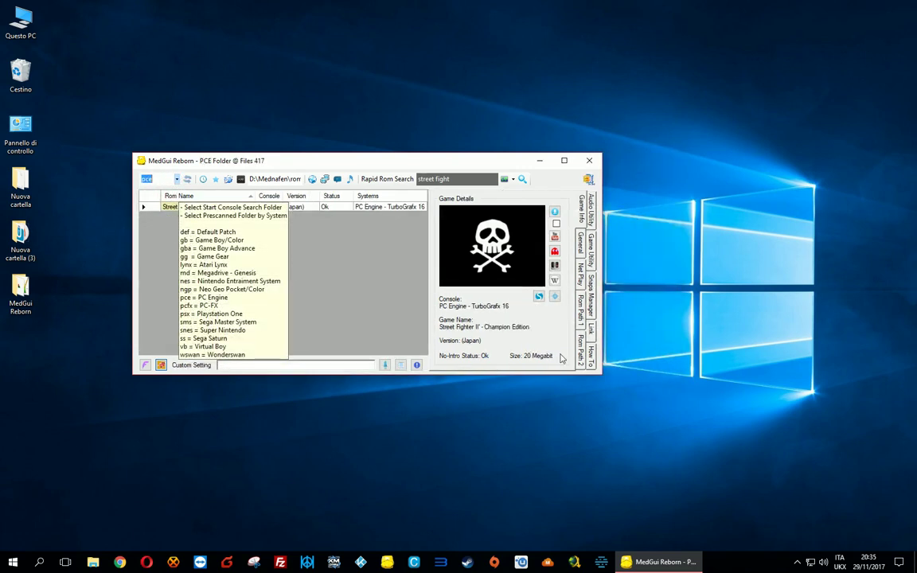
click(372, 289)
click(450, 179)
key(BackSpace)
click(161, 366)
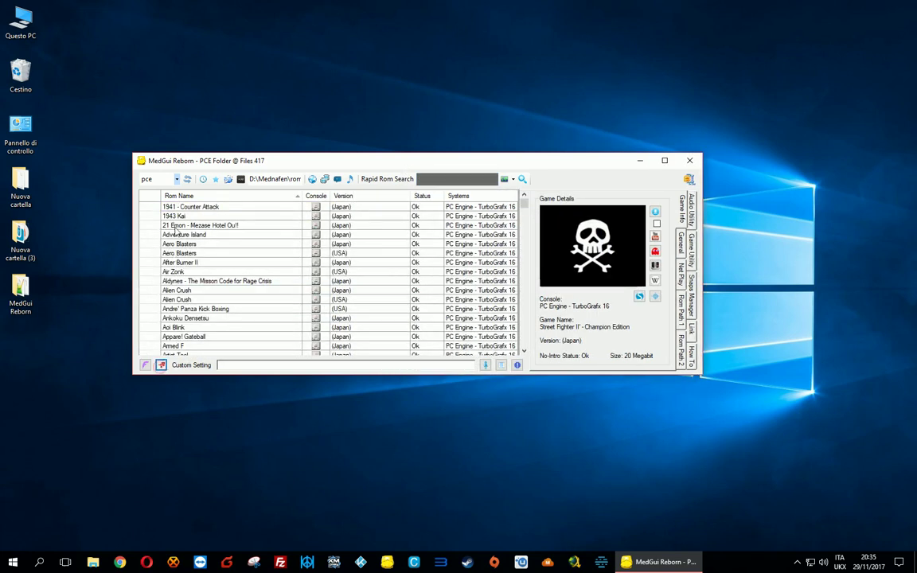
Open the advanced settings for Air Zonk and bring up the filter options.
right_click(179, 273)
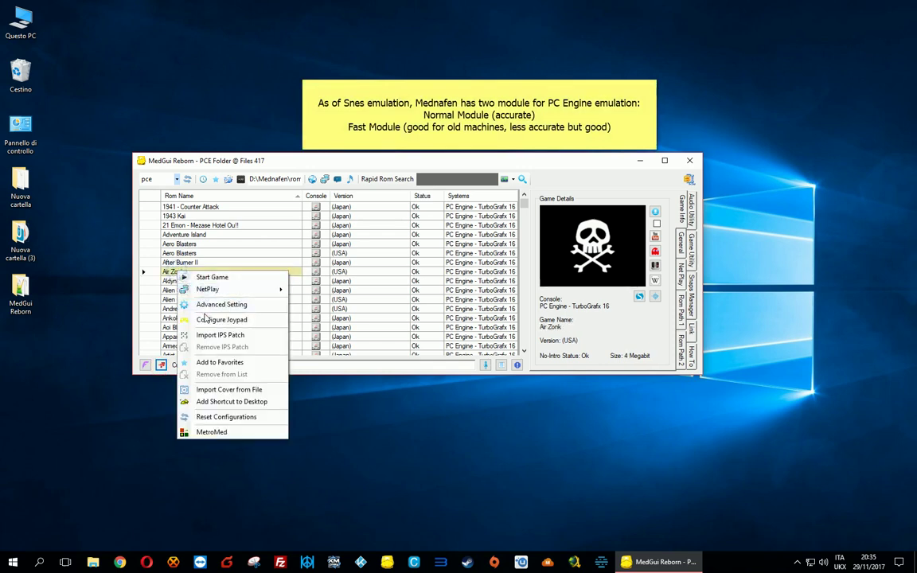
click(207, 306)
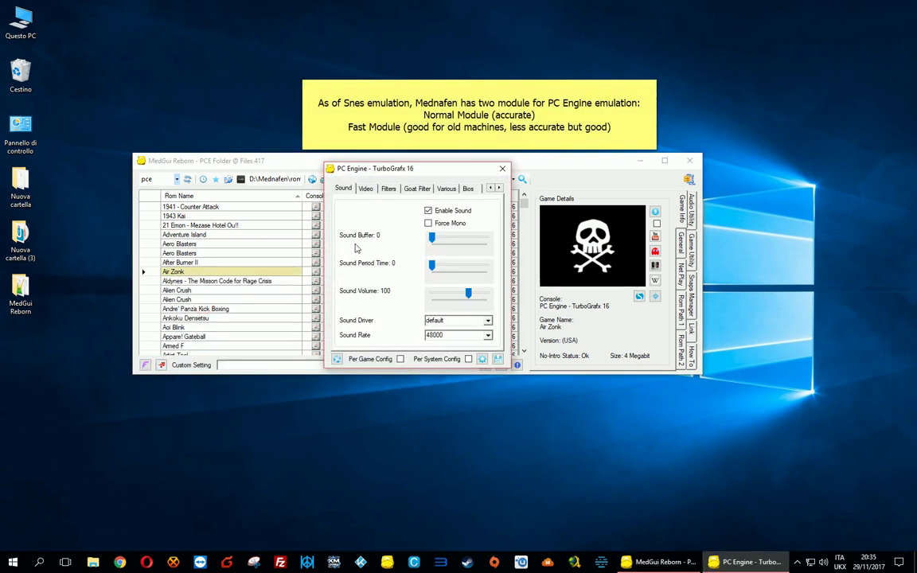
click(366, 189)
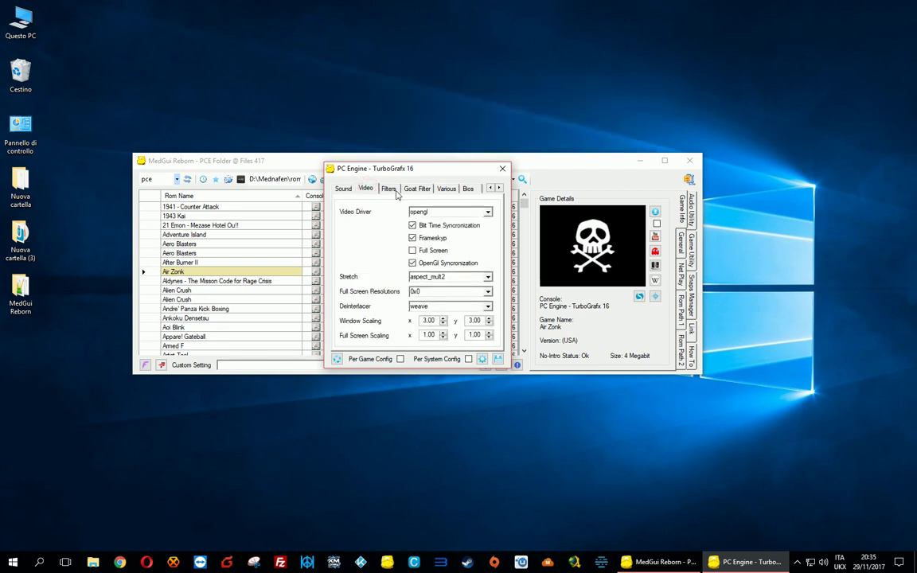
click(390, 189)
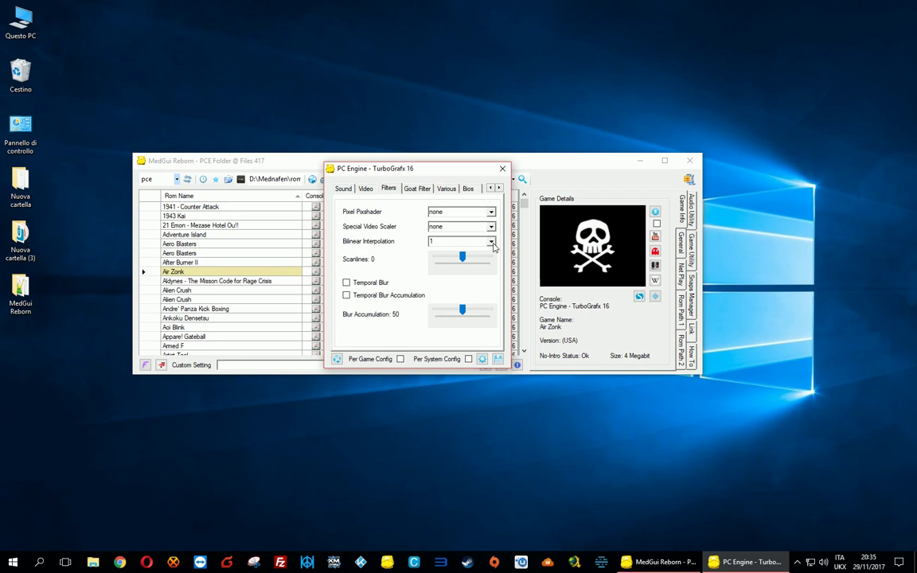
Set Bilinear Interpolation to 0, Pixel Pixshader to scale2x and Special Video Scaler to super2xsai.
click(491, 242)
click(475, 250)
click(487, 212)
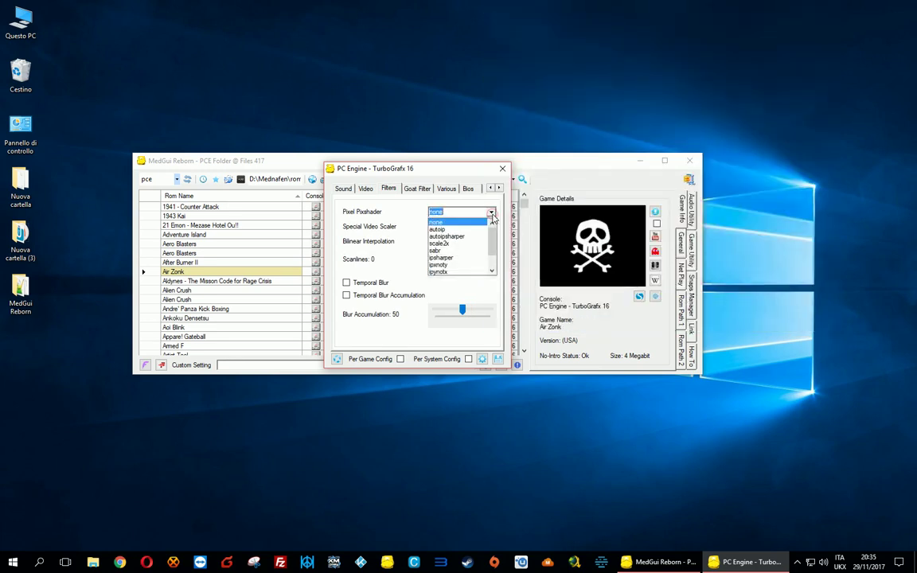
click(473, 247)
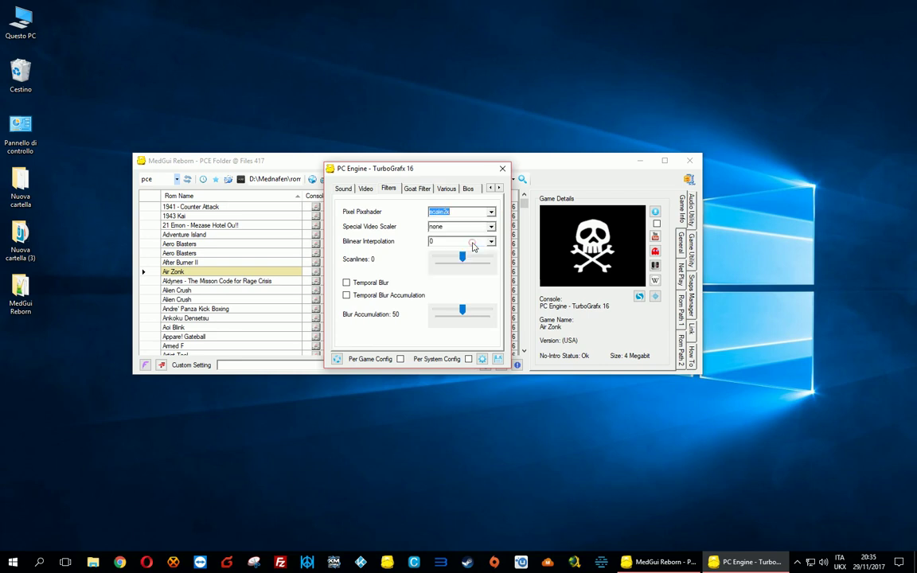
click(488, 227)
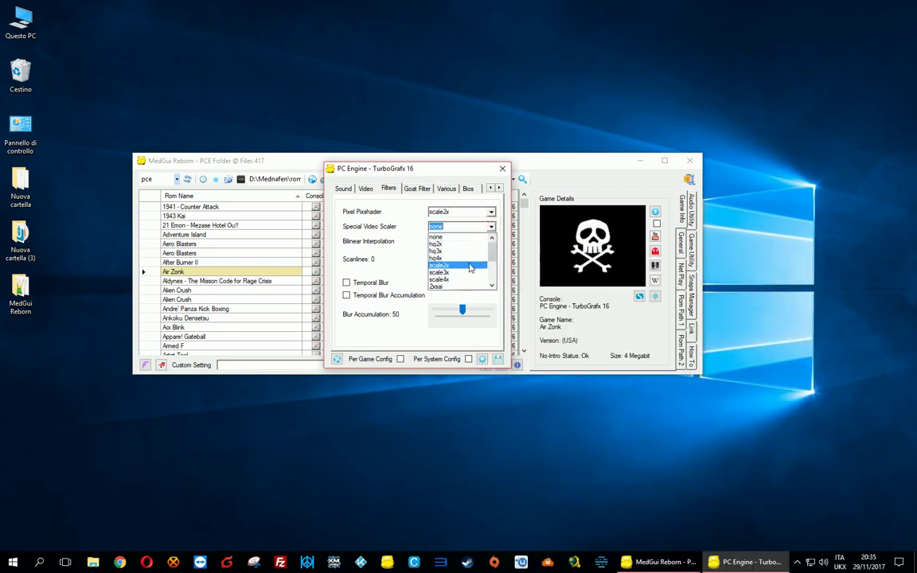
scroll(452, 282, down, 3)
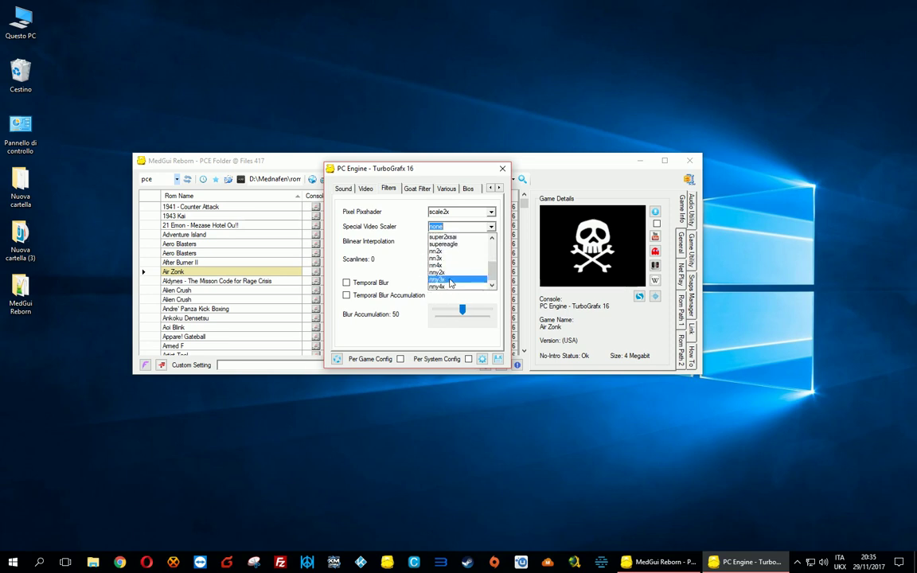
click(448, 237)
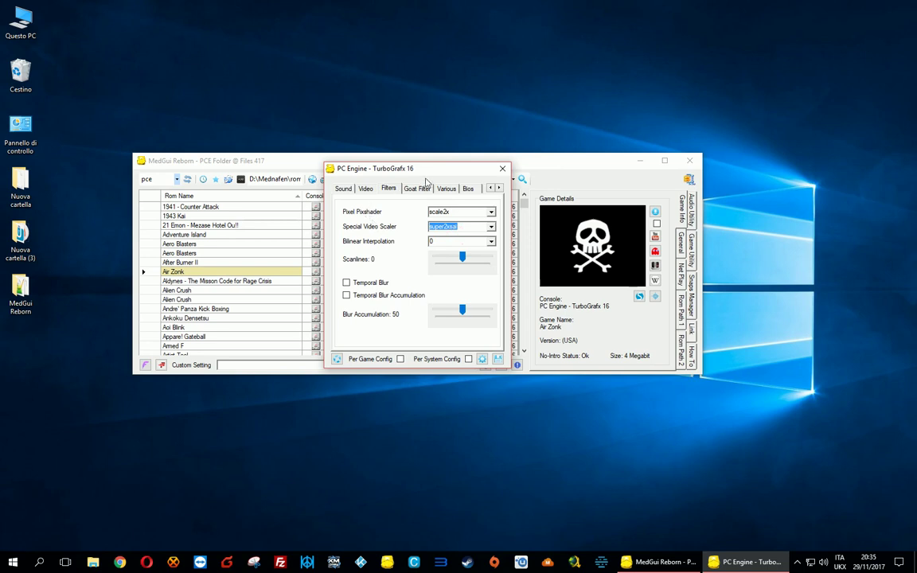
Go through the PC Engine/TurboGrafx 16/SuperGrafx options, save the configuration and close the settings.
click(500, 188)
click(499, 188)
click(499, 188)
click(499, 189)
click(475, 189)
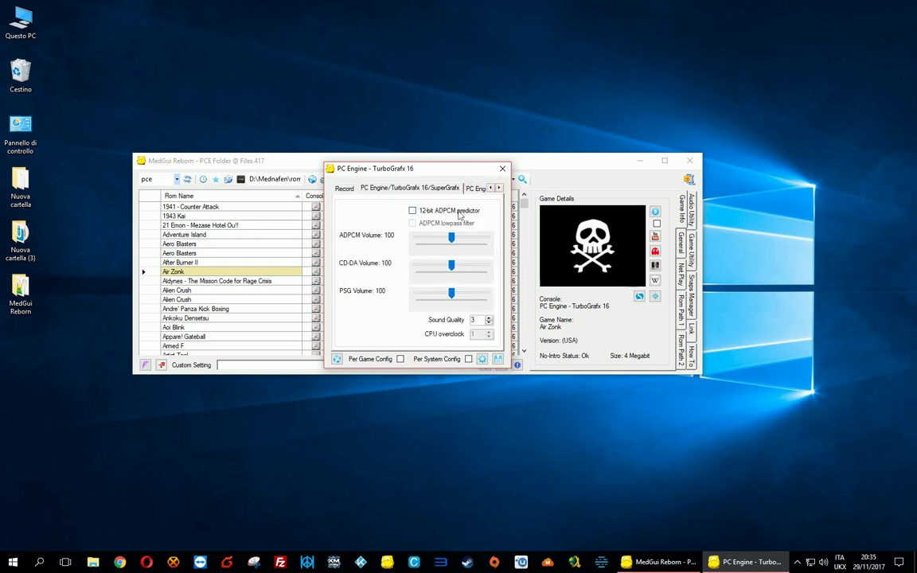
click(499, 187)
click(408, 189)
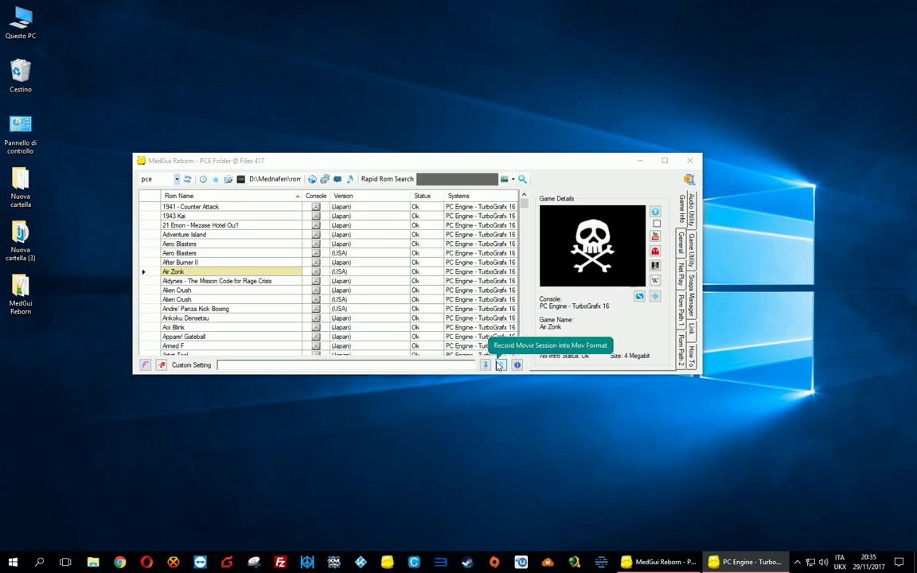
click(499, 360)
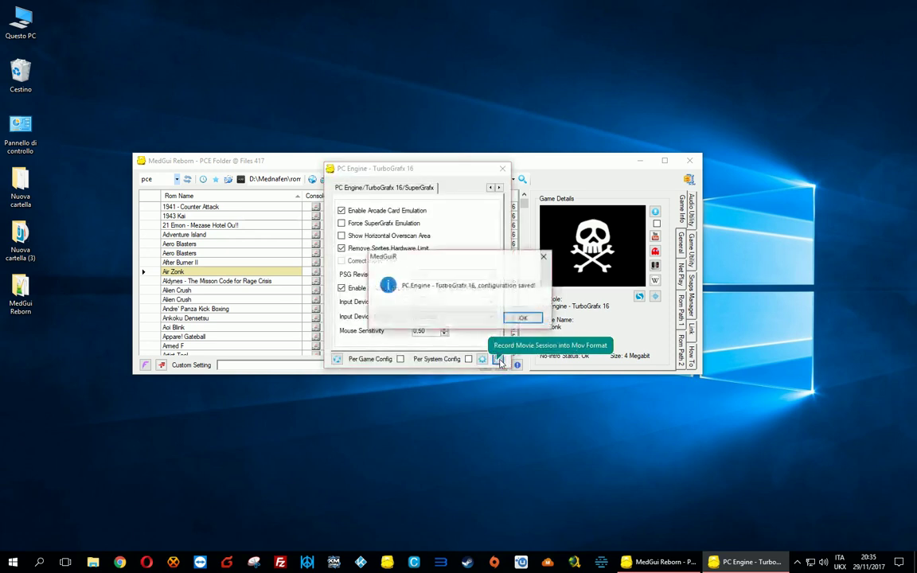
click(525, 317)
click(502, 170)
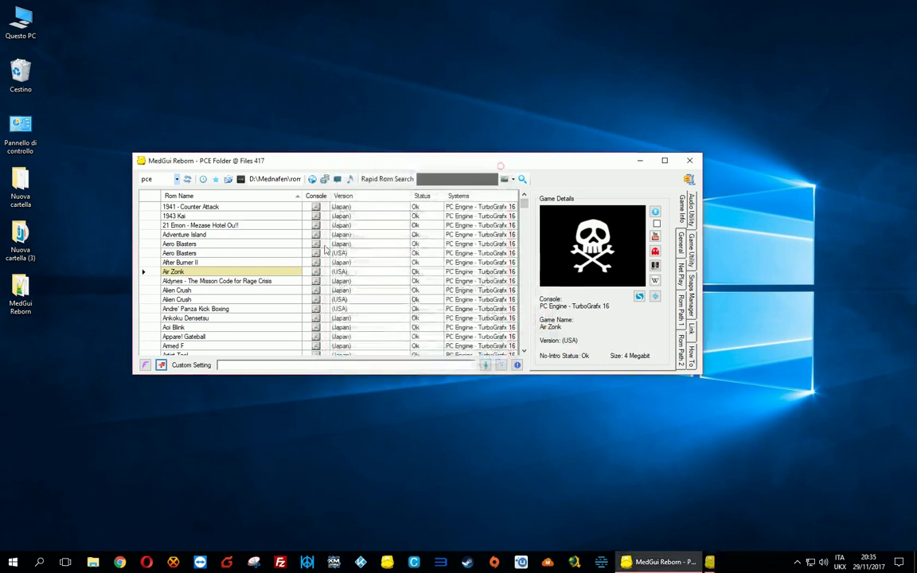
Run Air Zonk up to its selection screen to test the saved settings, and quit the game.
double_click(183, 273)
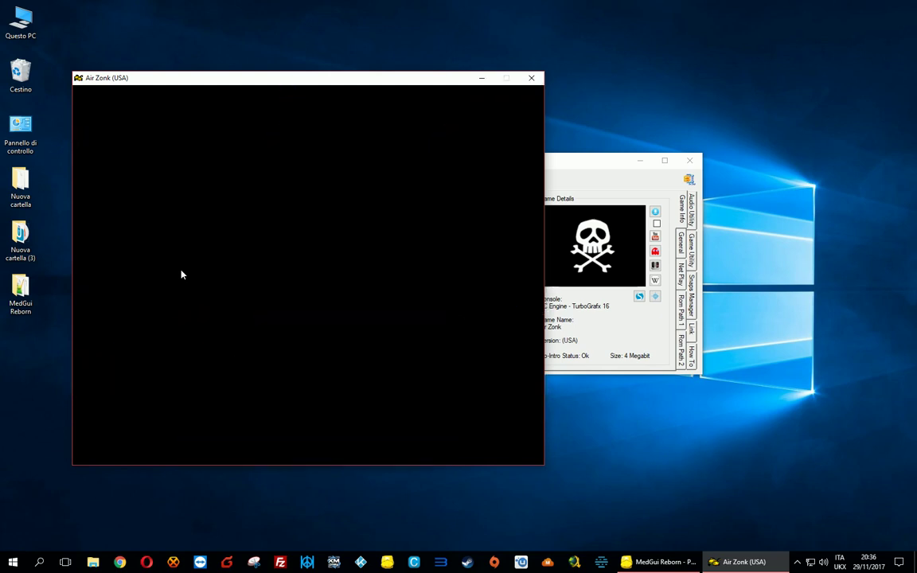
key(Return)
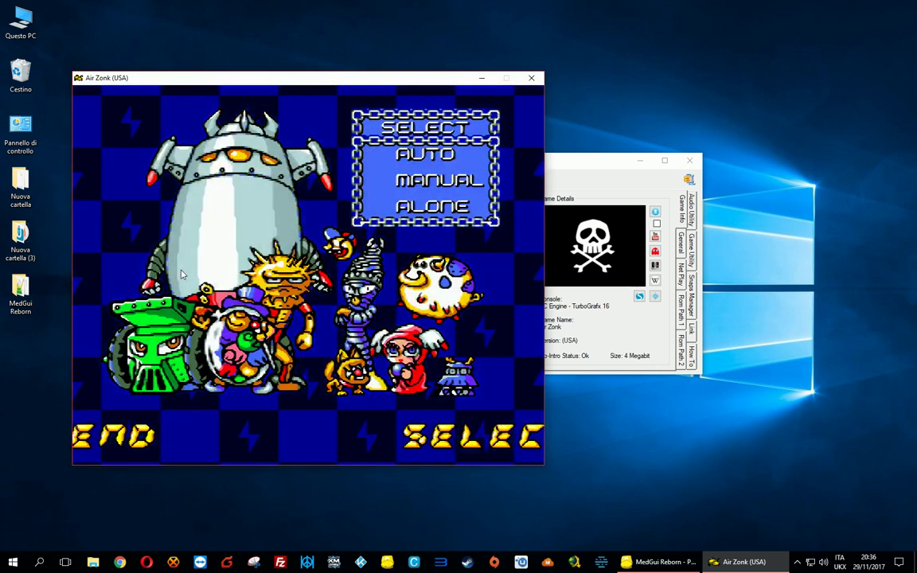
key(Escape)
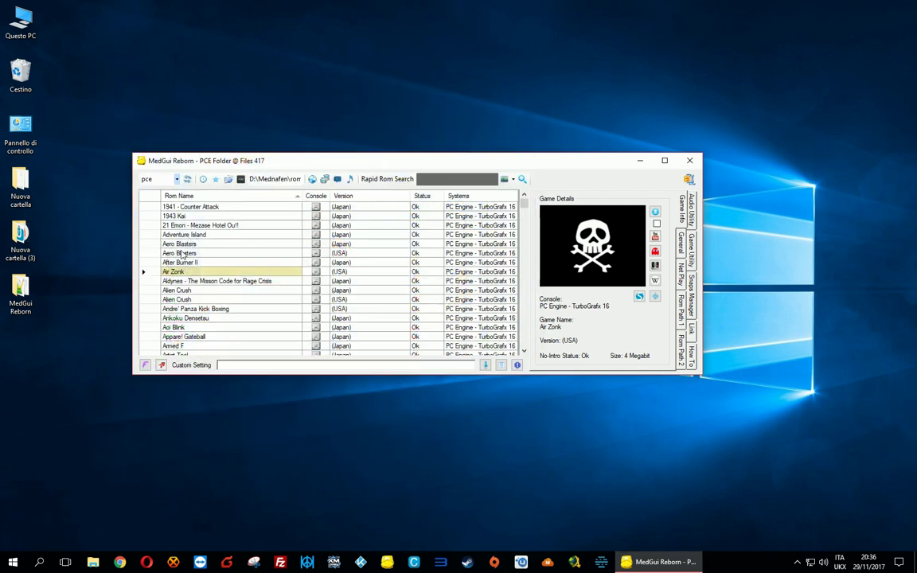
Enable the fast PC Engine module and open Air Zonk's advanced settings at the filter options.
click(146, 366)
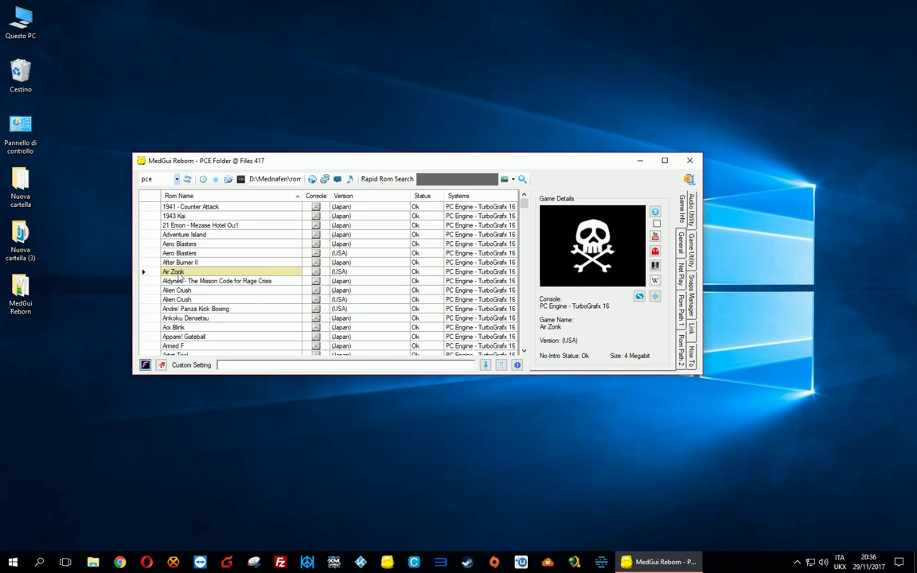
right_click(180, 275)
click(191, 277)
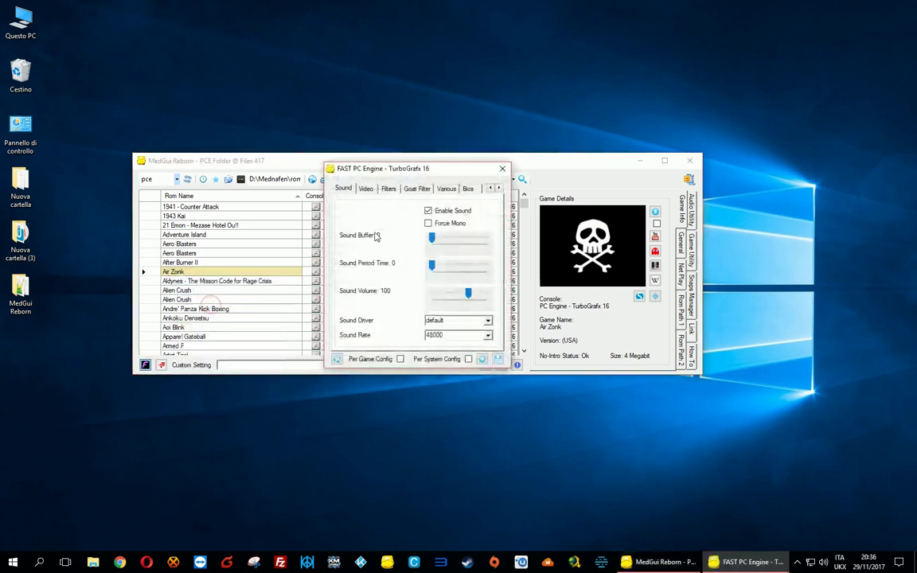
click(366, 190)
click(389, 189)
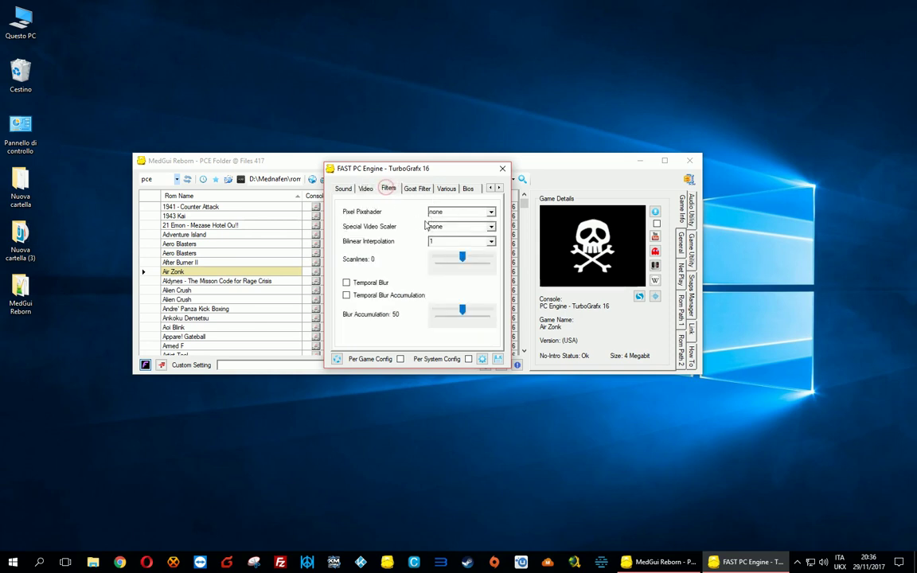
Set the fast module's Bilinear Interpolation to 0 and Pixel Pixshader to sabr.
click(491, 242)
click(480, 249)
click(491, 213)
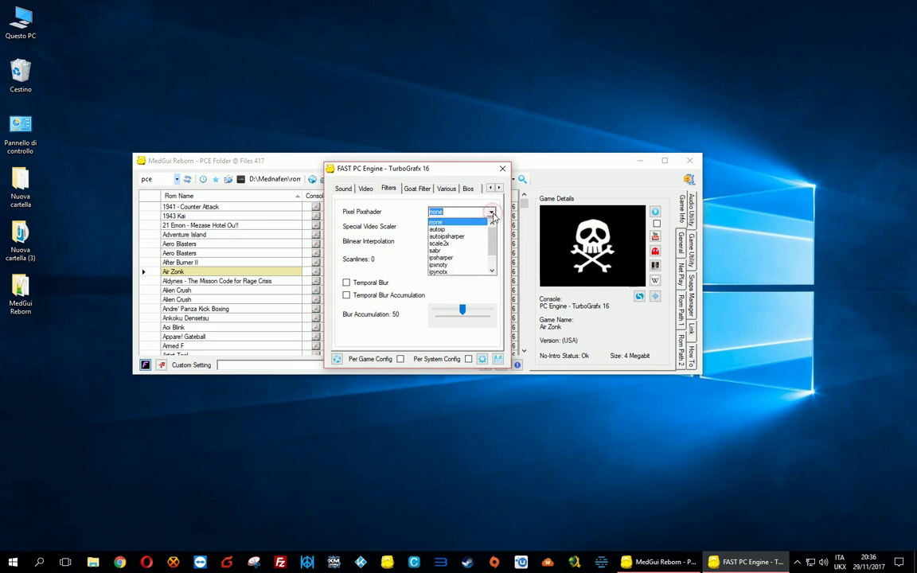
click(476, 253)
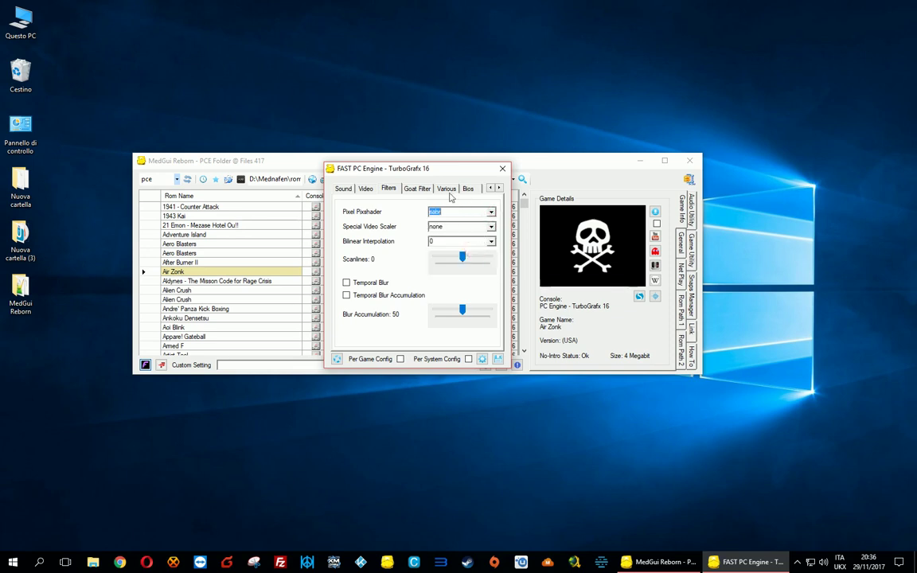
Enable Remove Sprites Hardware Limit in the PC Engine/TurboGrafx 16/SuperGrafx options, save the configuration and close the settings.
click(418, 188)
click(446, 189)
click(468, 188)
click(499, 188)
click(499, 188)
click(499, 189)
click(475, 189)
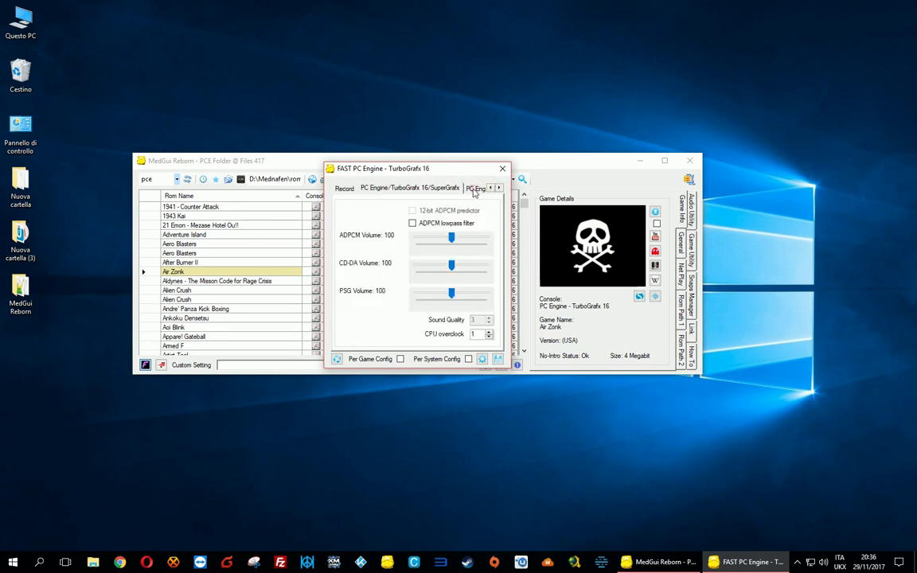
click(475, 188)
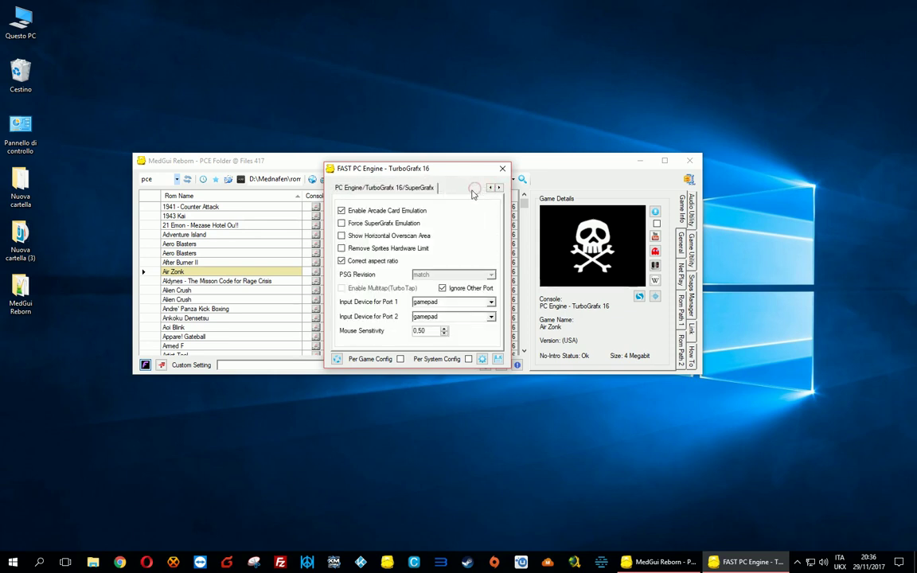
click(374, 249)
click(498, 360)
click(525, 318)
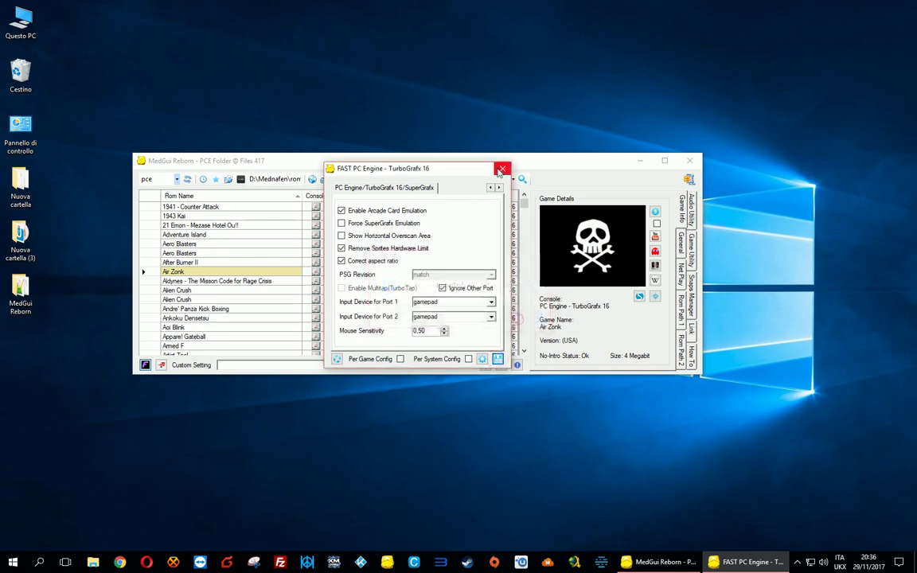
click(502, 171)
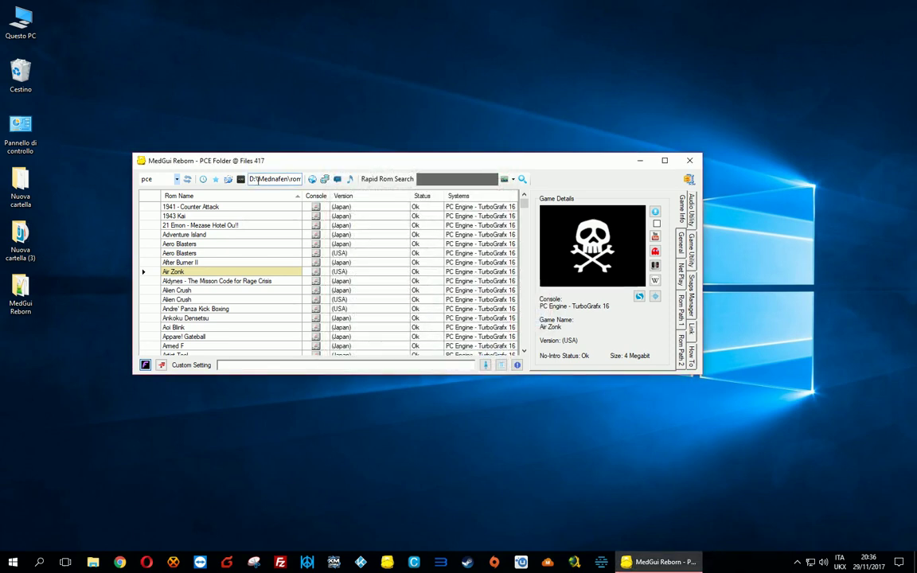
Load Akumajou Dracula X Chi no Rondo (J).cue from the Dracula X folder as a single rom and start the game.
click(241, 179)
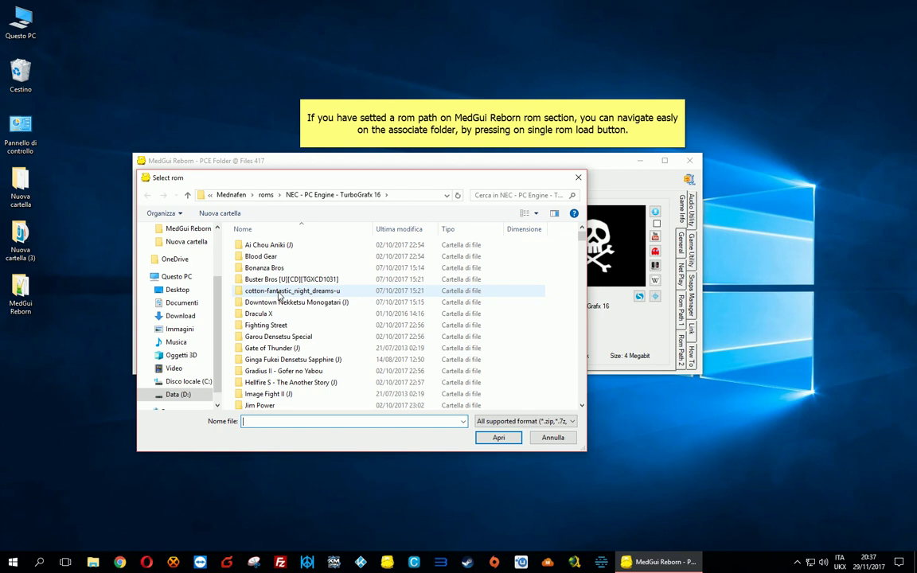
click(267, 315)
double_click(267, 315)
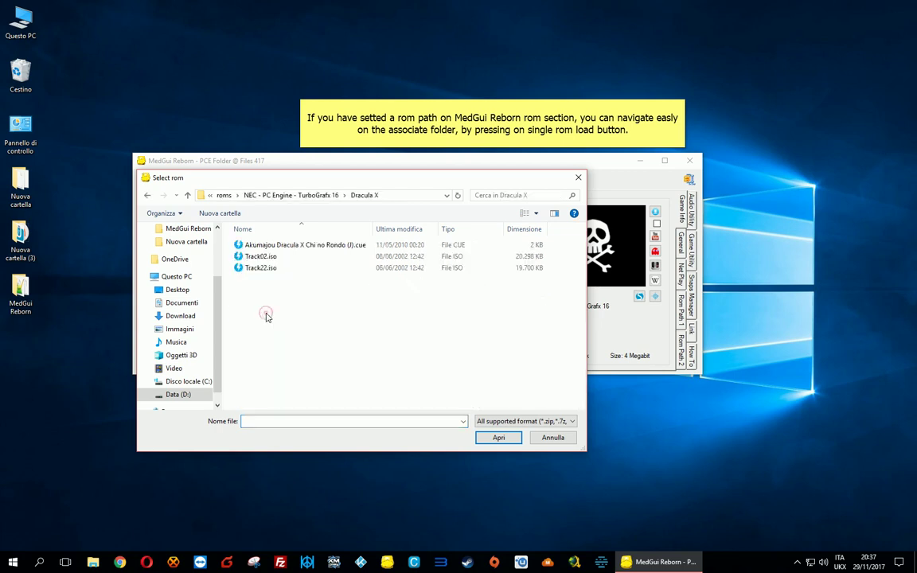
click(303, 247)
double_click(303, 247)
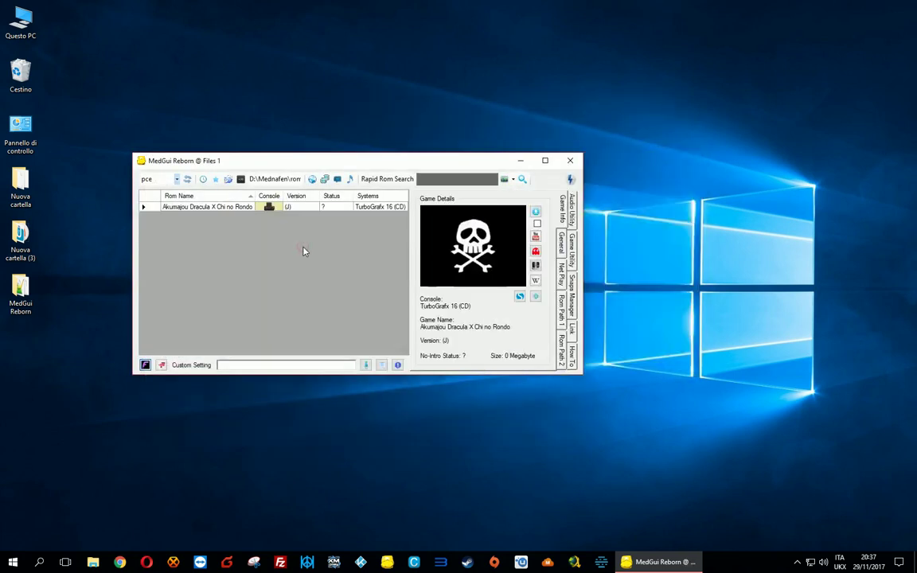
click(229, 208)
double_click(230, 209)
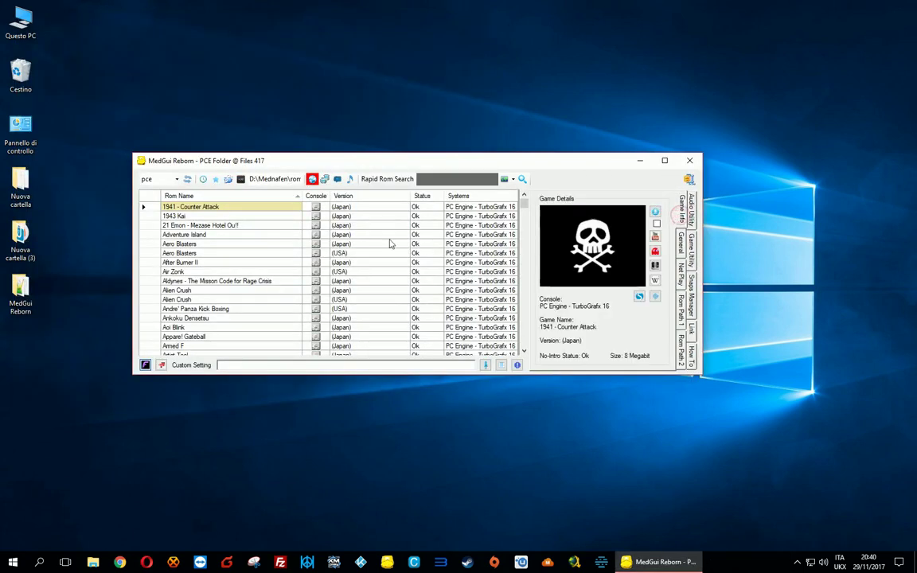
Add 1941 - Counter Attack to the favorites, view the favorites list and return to the PC Engine rom list.
right_click(188, 210)
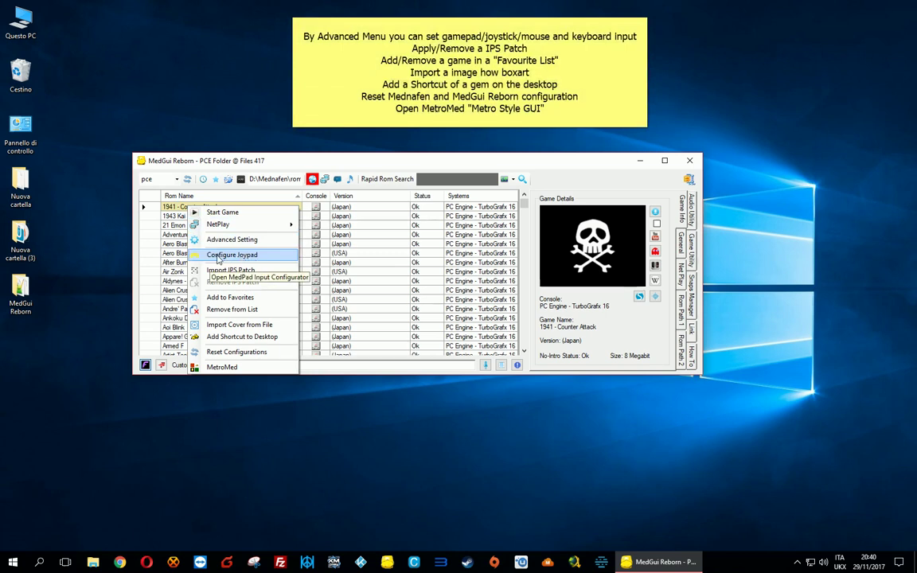
click(222, 299)
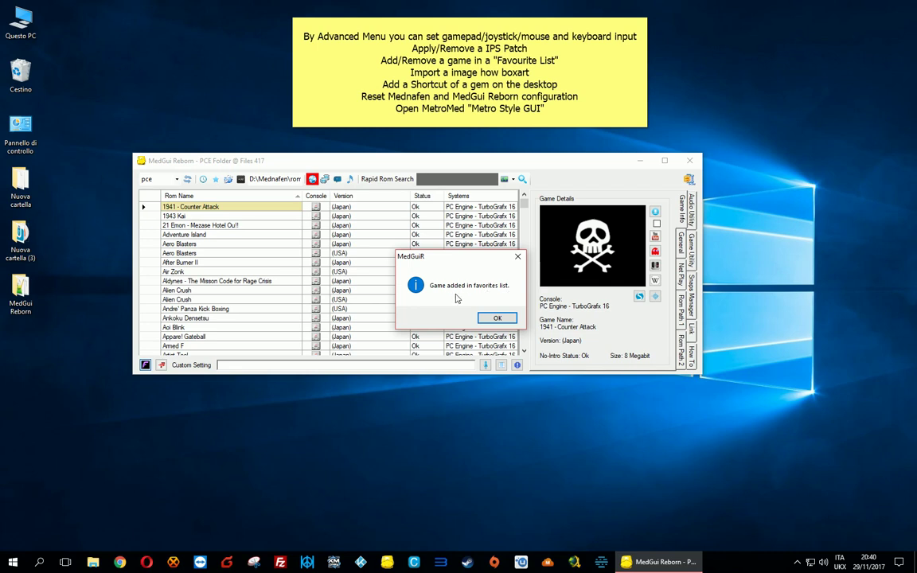
key(Return)
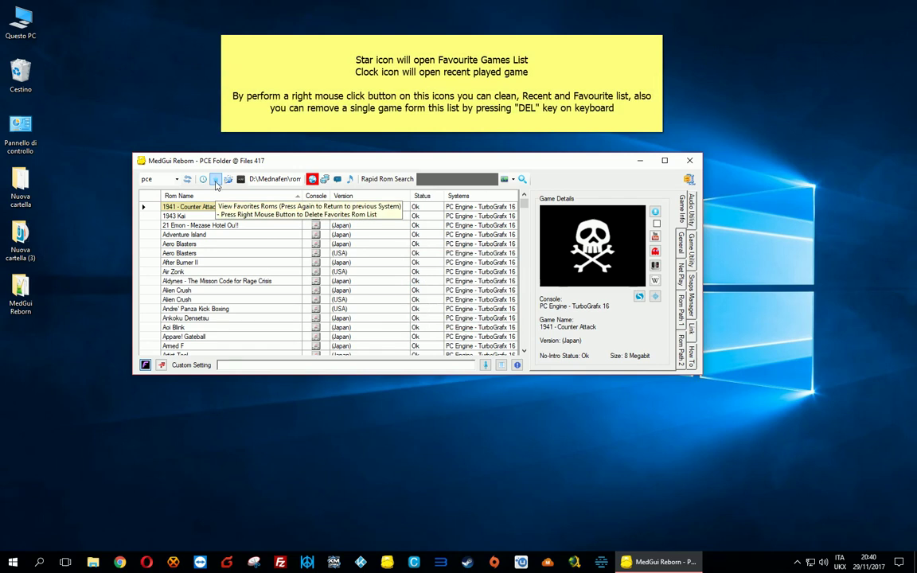
click(215, 181)
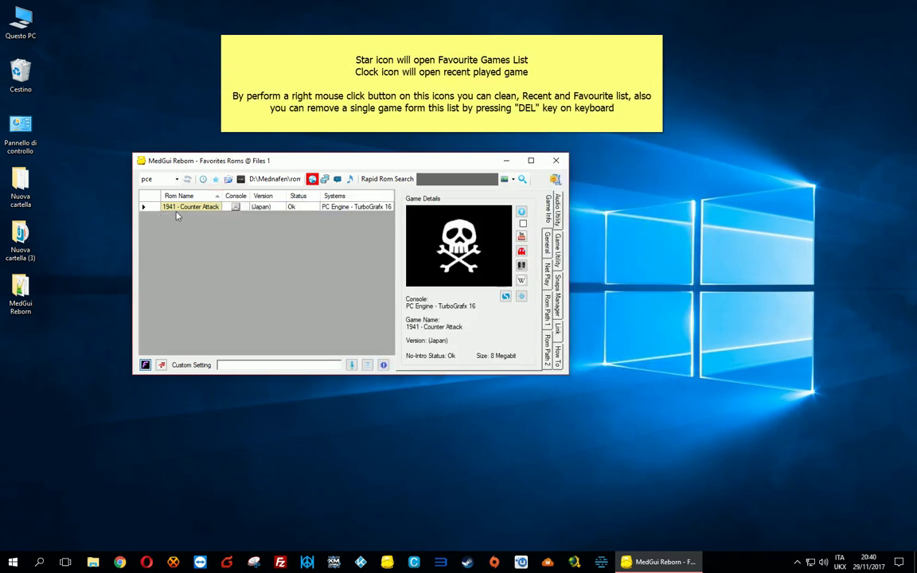
click(215, 179)
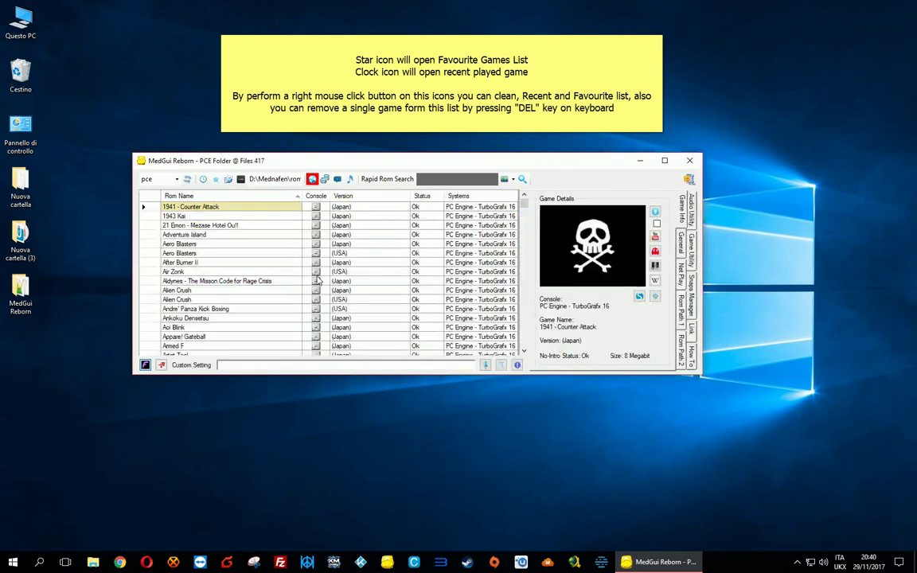
Clear the whole favorites list and try to reopen it to check that it is empty.
right_click(216, 182)
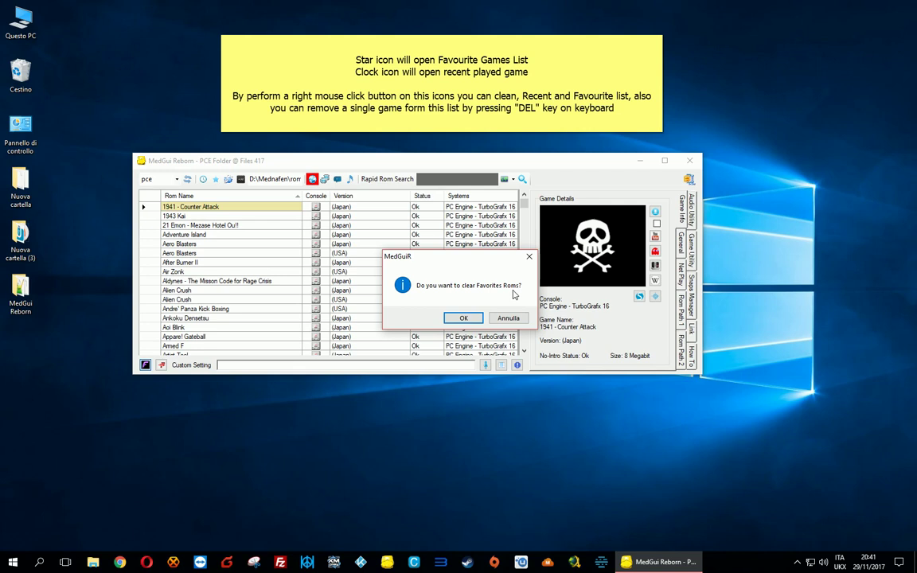
click(466, 319)
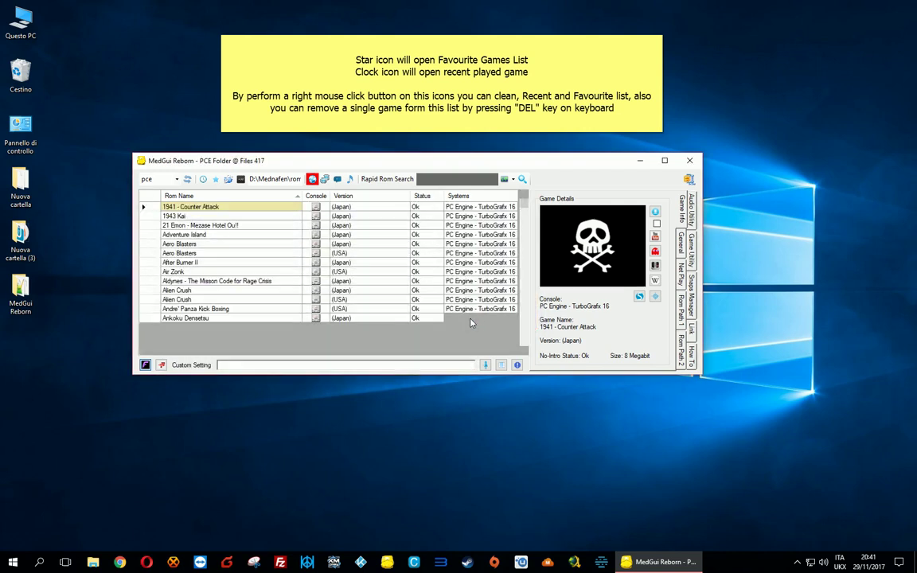
click(215, 179)
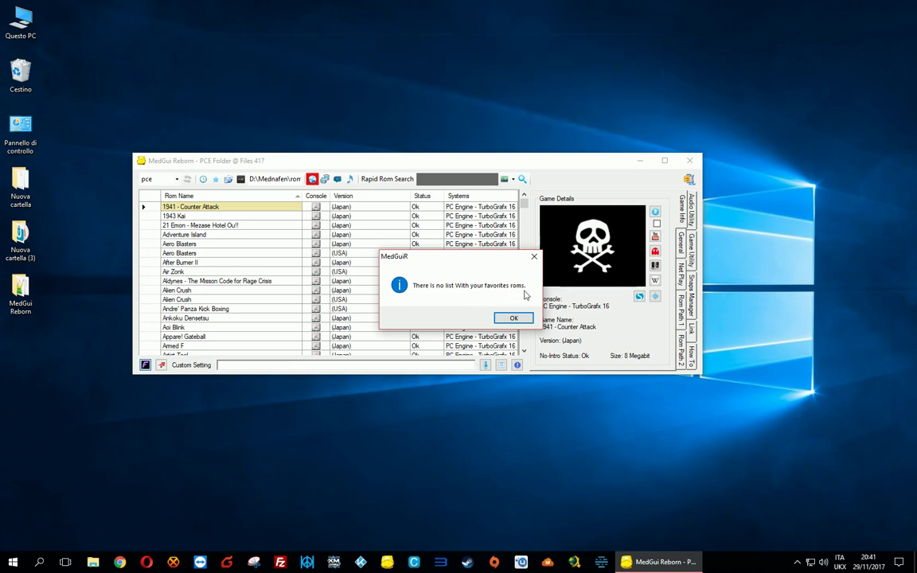
click(516, 318)
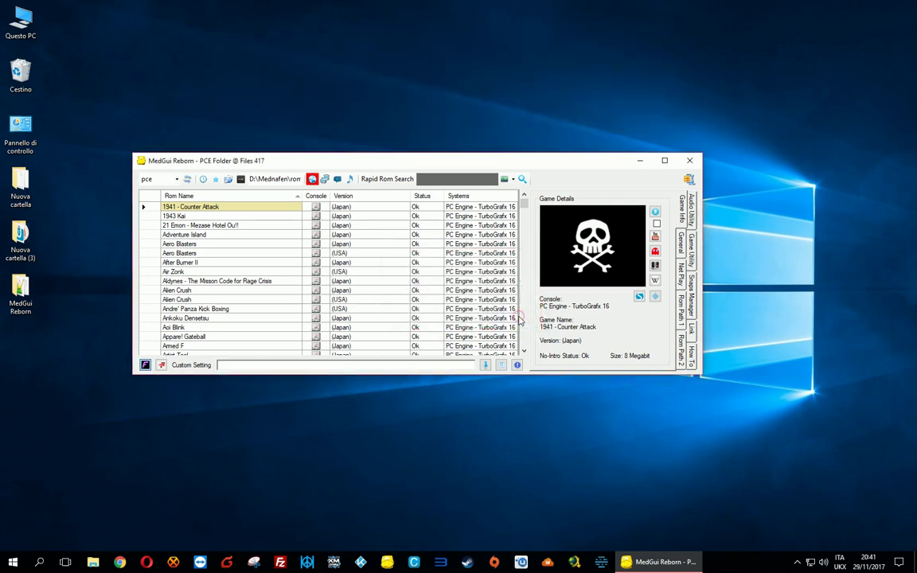
Remove Super Street Fighter II - The New Challengers and Air Zonk from the recent games list, and clear the whole list.
click(204, 180)
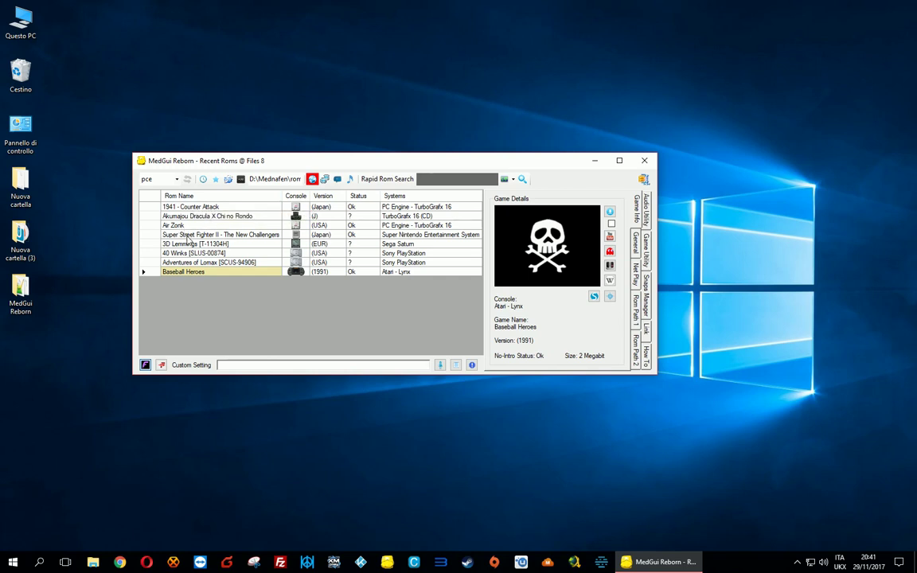
right_click(204, 180)
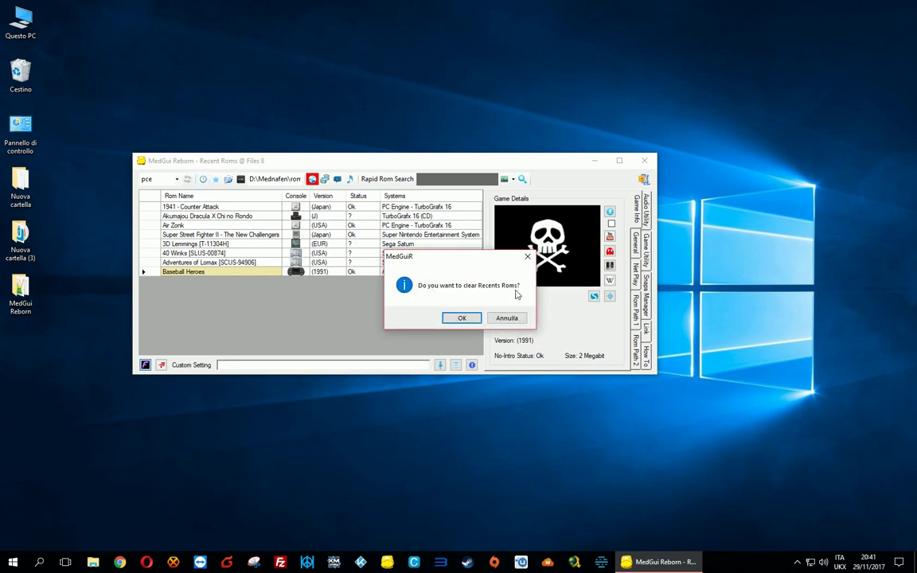
click(510, 317)
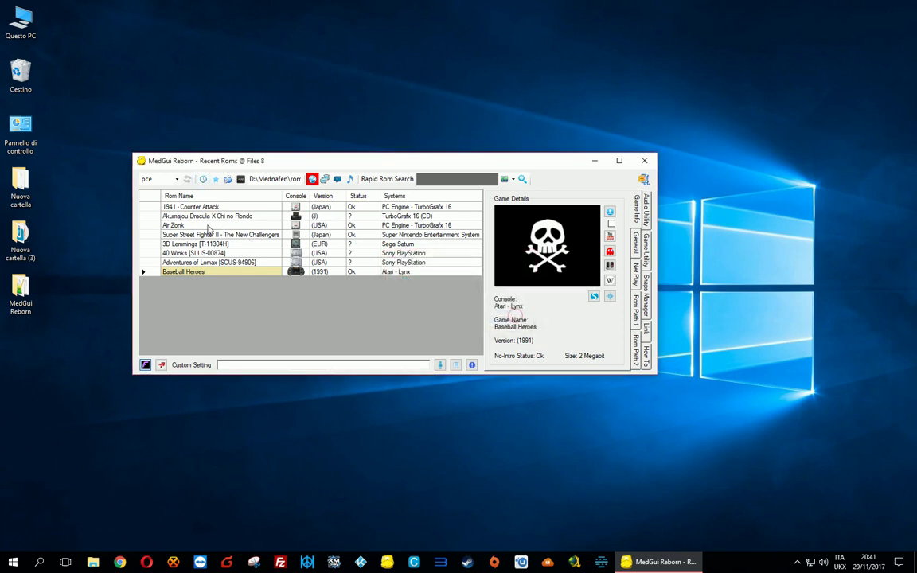
click(188, 235)
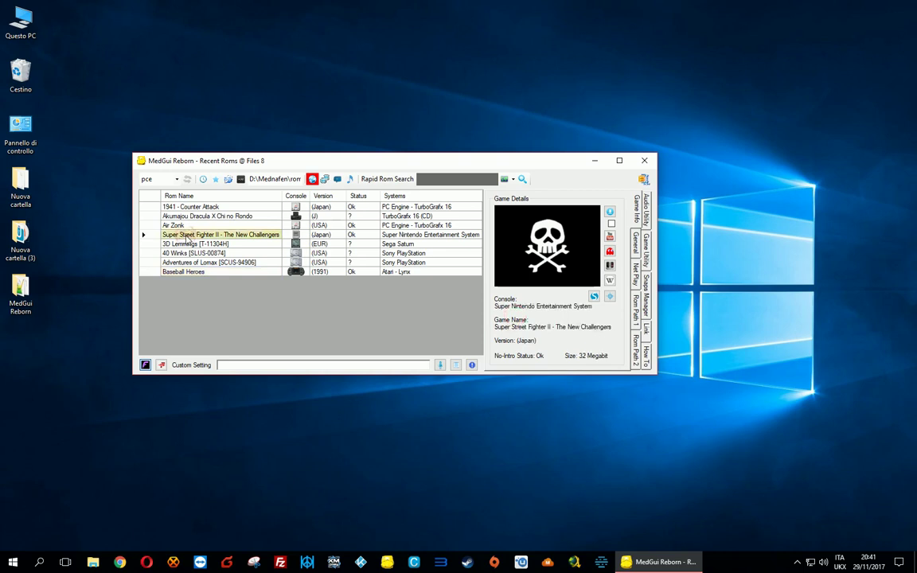
key(Delete)
click(181, 227)
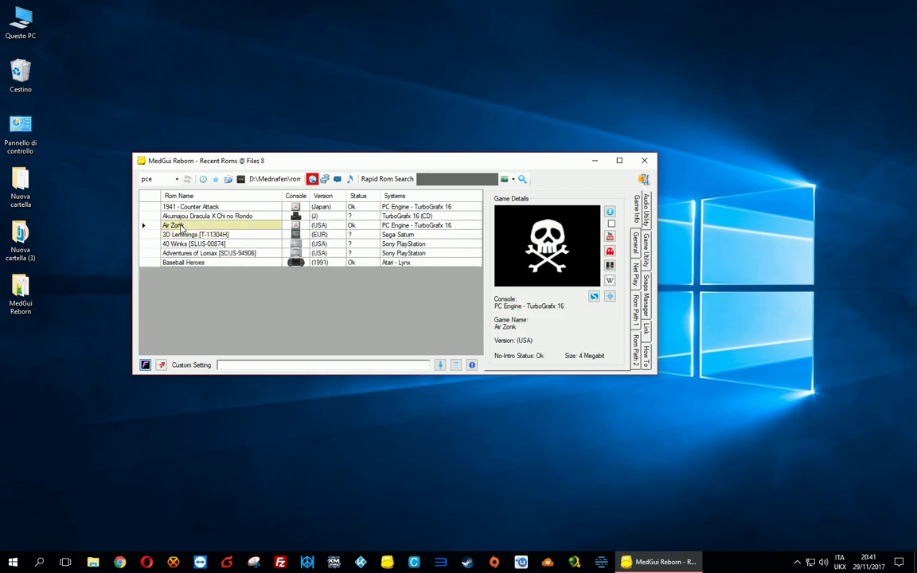
key(Delete)
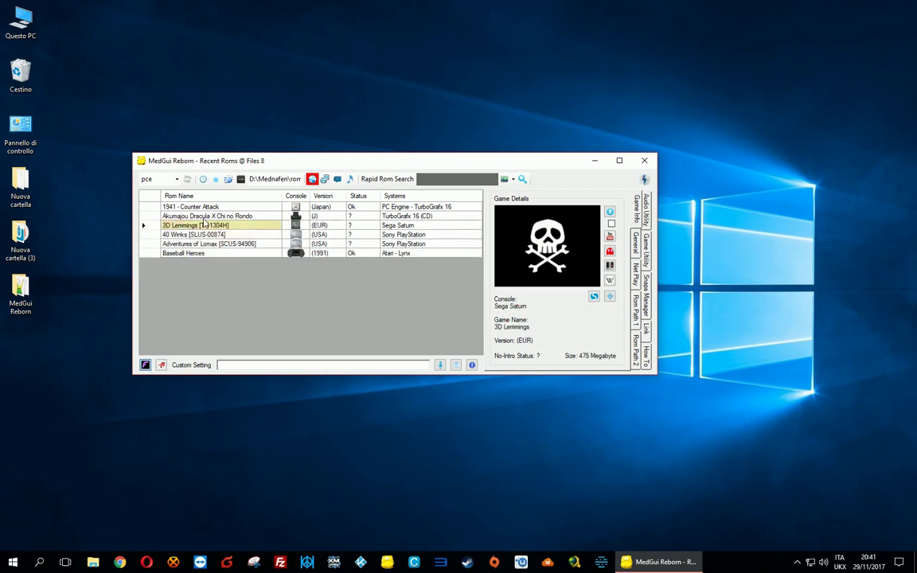
click(204, 180)
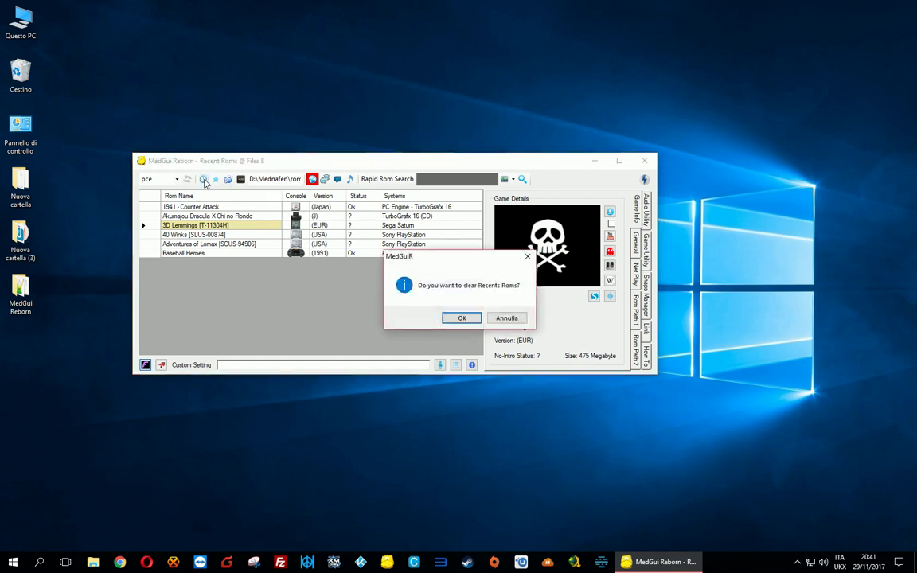
click(462, 319)
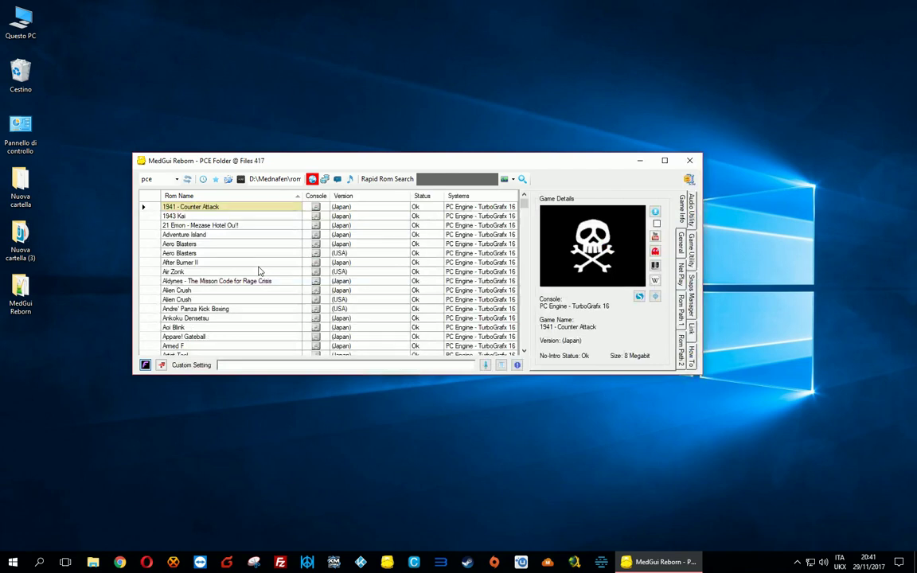
Add a desktop shortcut for 1941 - Counter Attack, without online play.
right_click(203, 208)
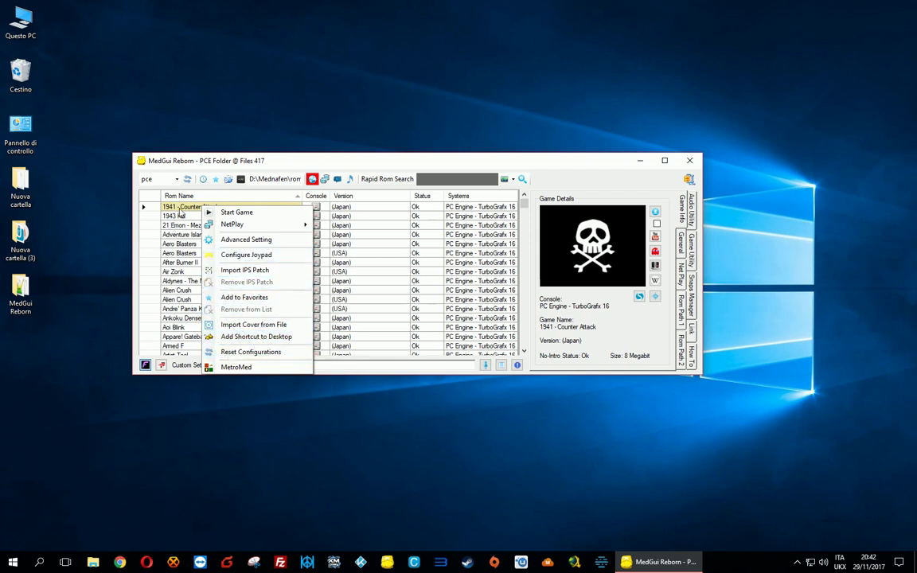
click(258, 338)
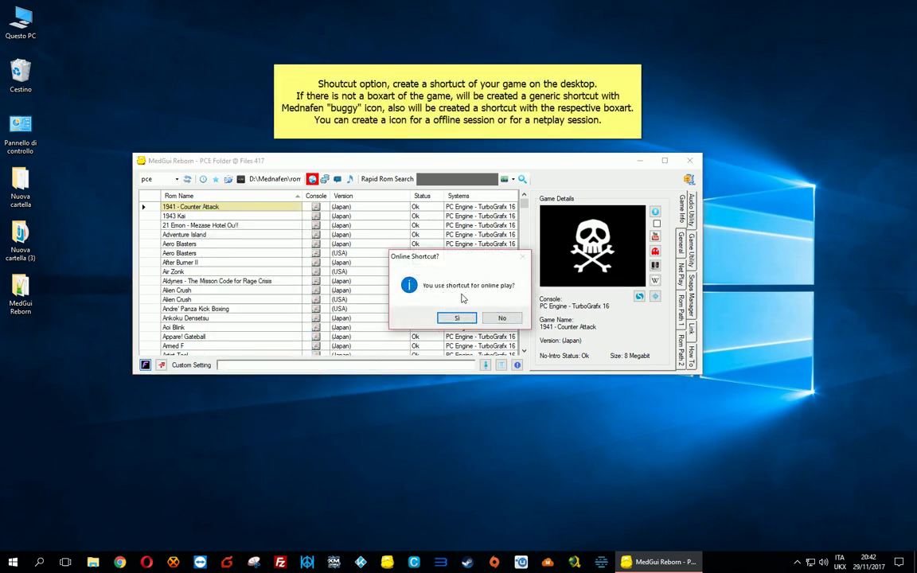
click(503, 317)
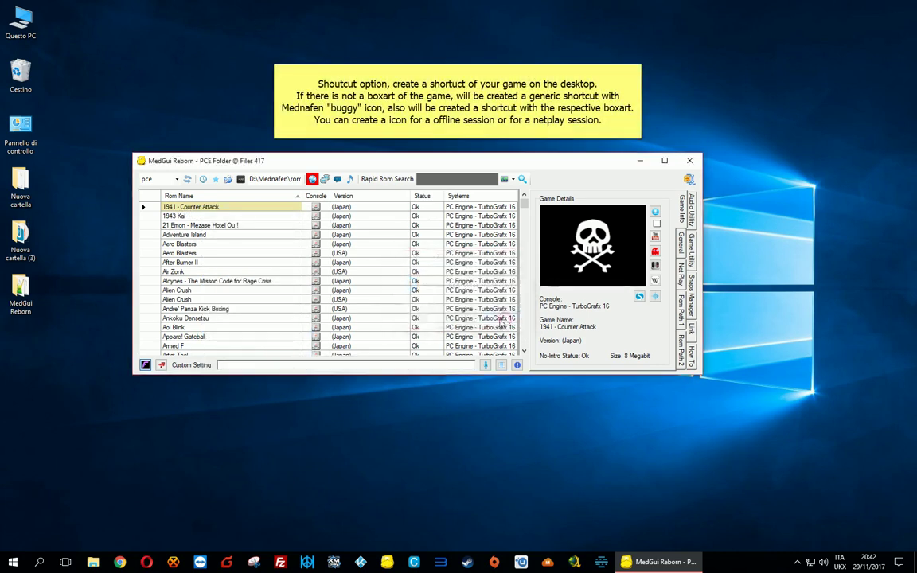
Test 1941 - Counter Attack from its desktop shortcut, quit the game and delete the shortcut.
click(19, 346)
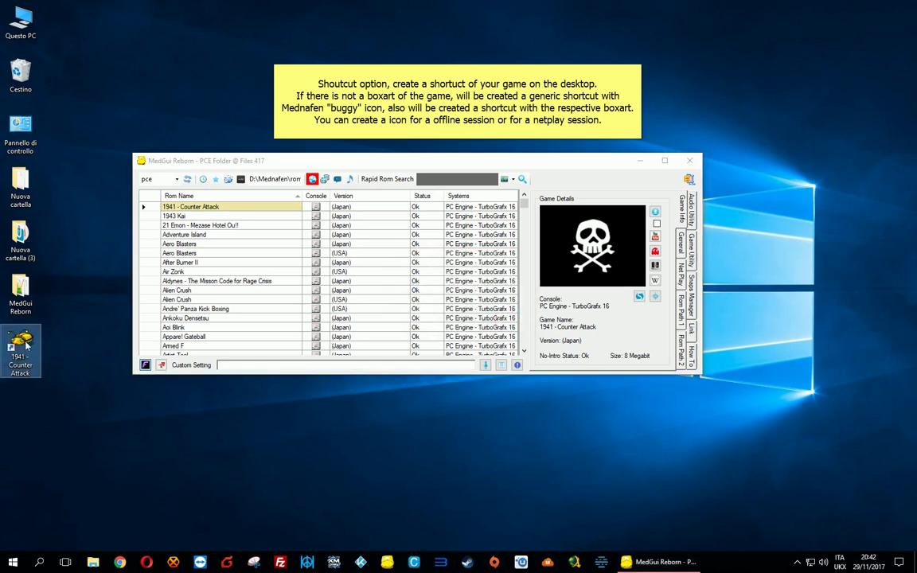
double_click(21, 344)
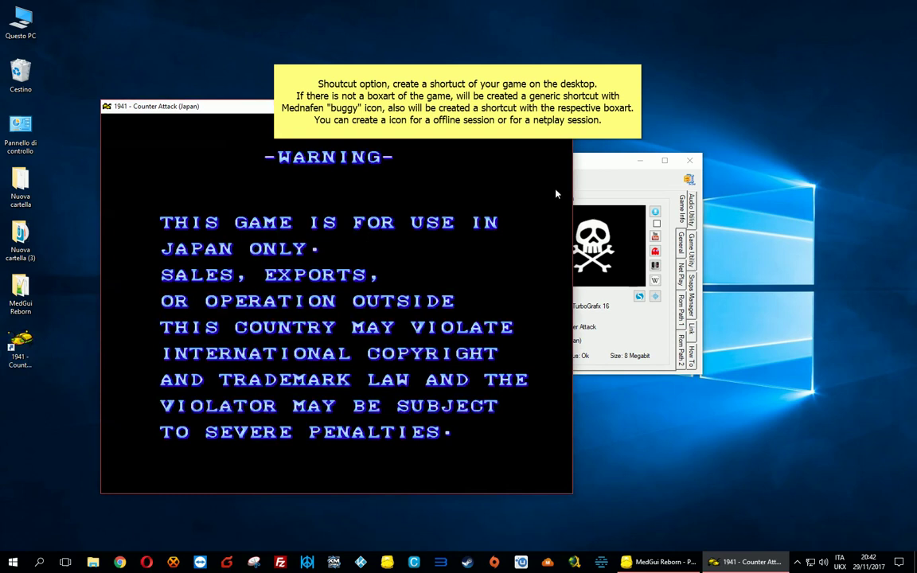
key(Escape)
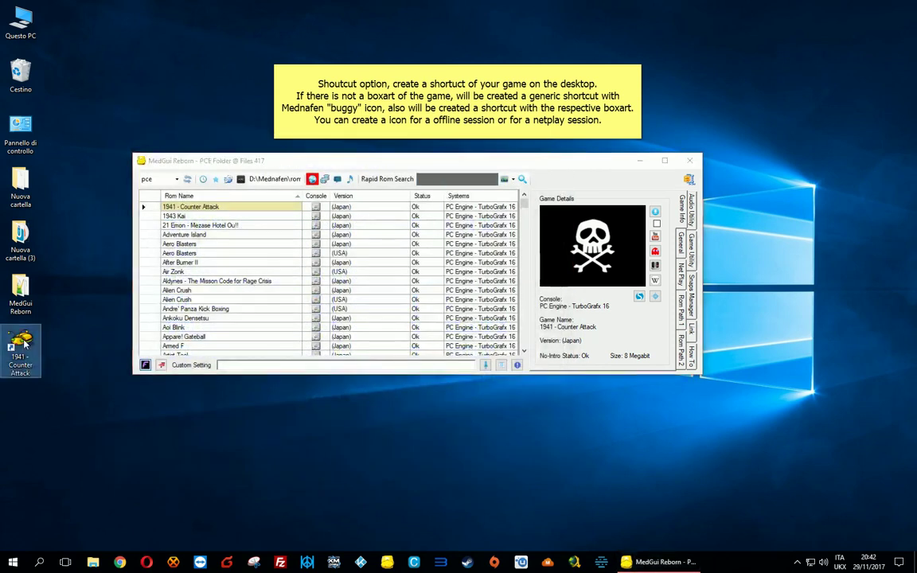
key(Delete)
key(Return)
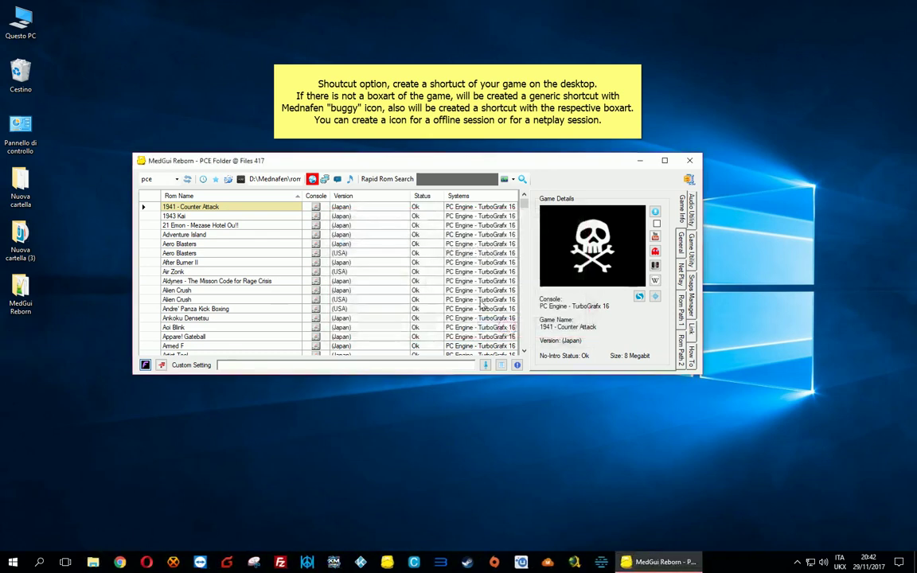
Fetch the front cover for 1941 - Counter Attack, view it at full size in IrfanView and close the viewer.
click(655, 212)
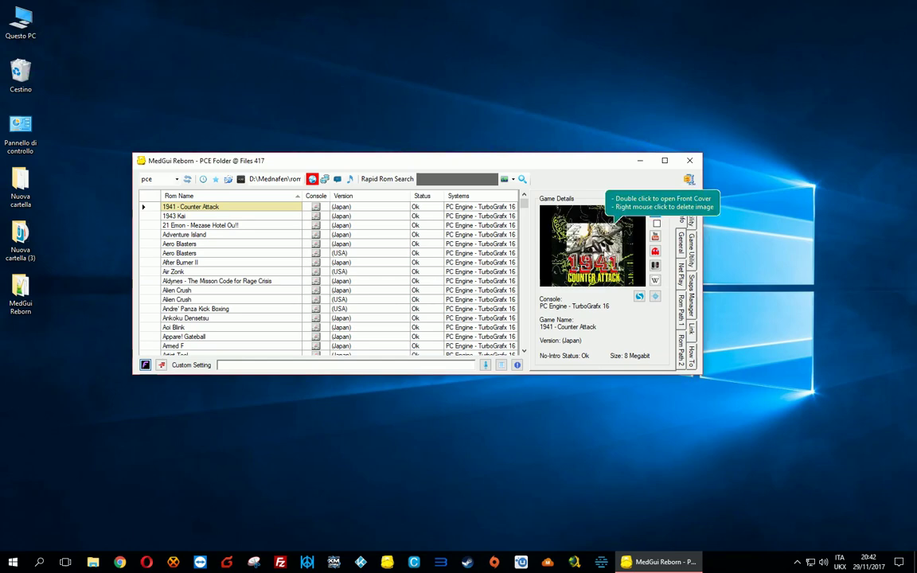
double_click(544, 229)
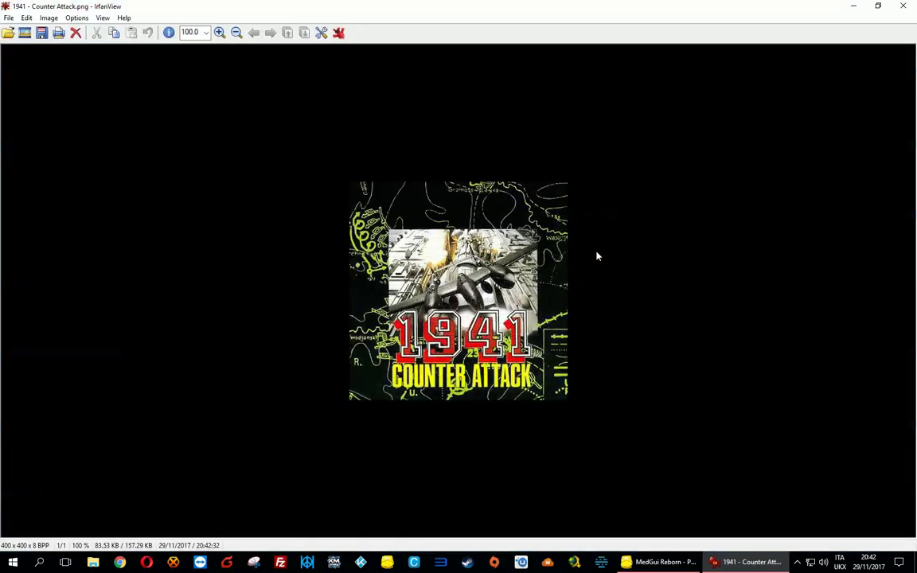
click(902, 8)
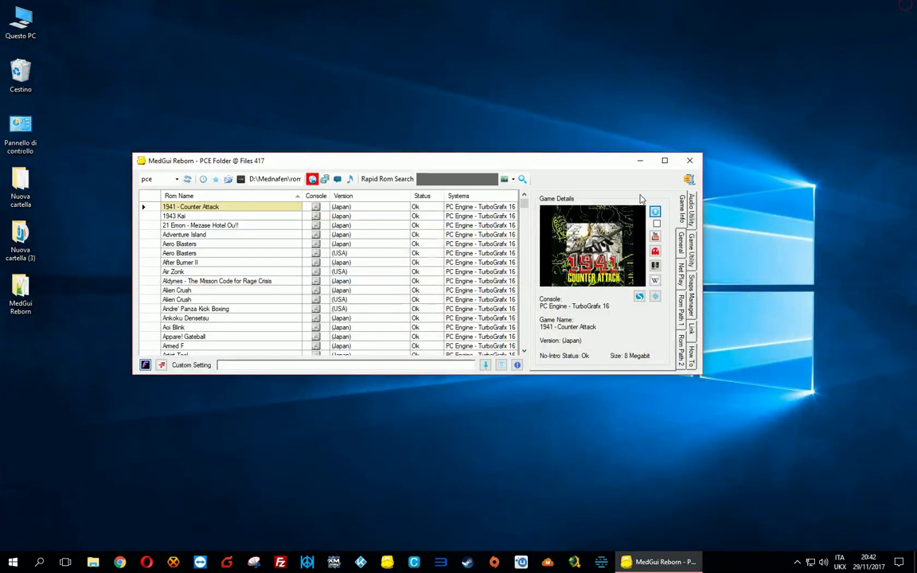
Create an offline desktop shortcut for 1941 - Counter Attack with its cover in place, and close the Java download page.
right_click(194, 211)
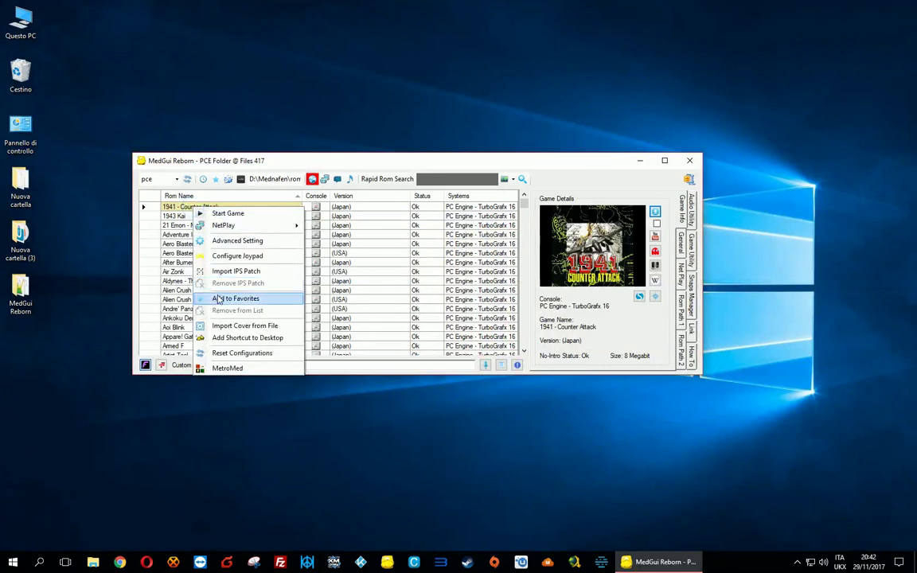
click(222, 338)
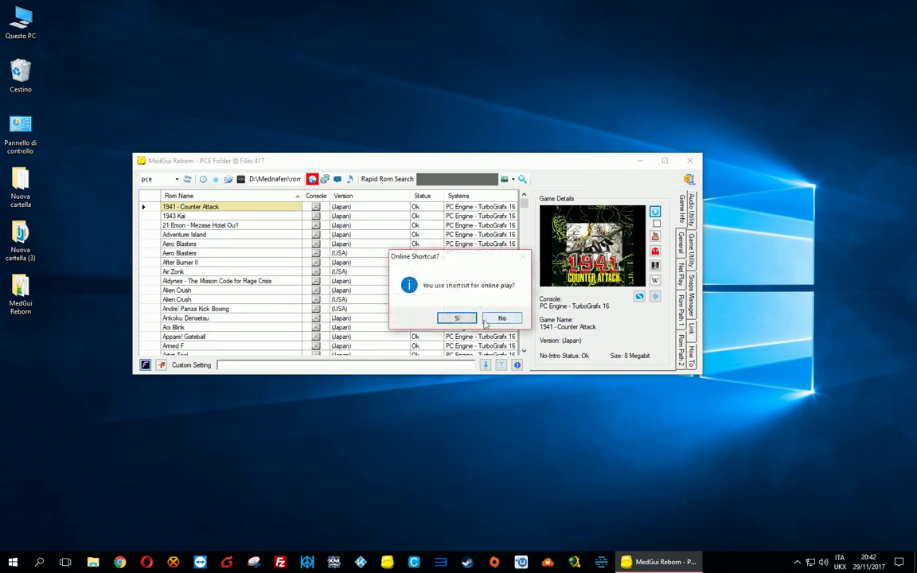
click(487, 319)
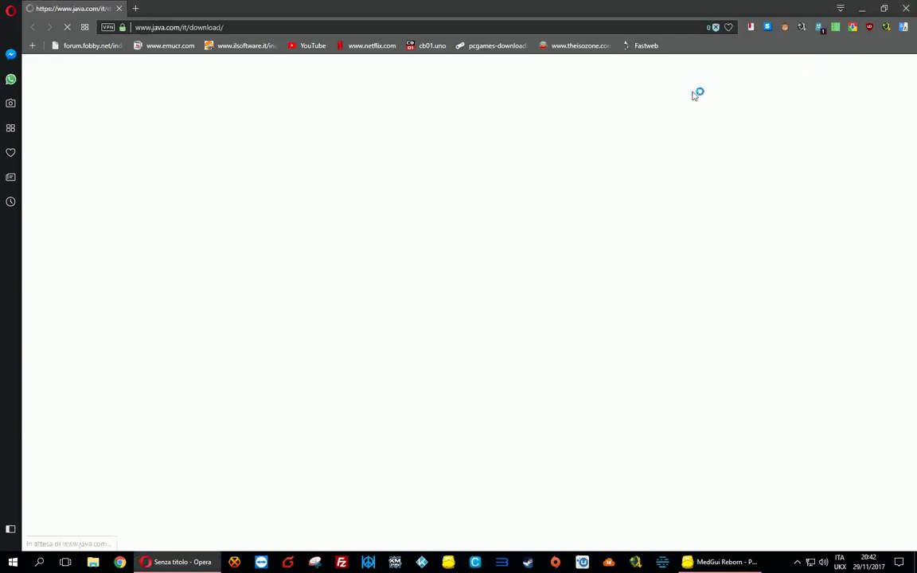
click(913, 7)
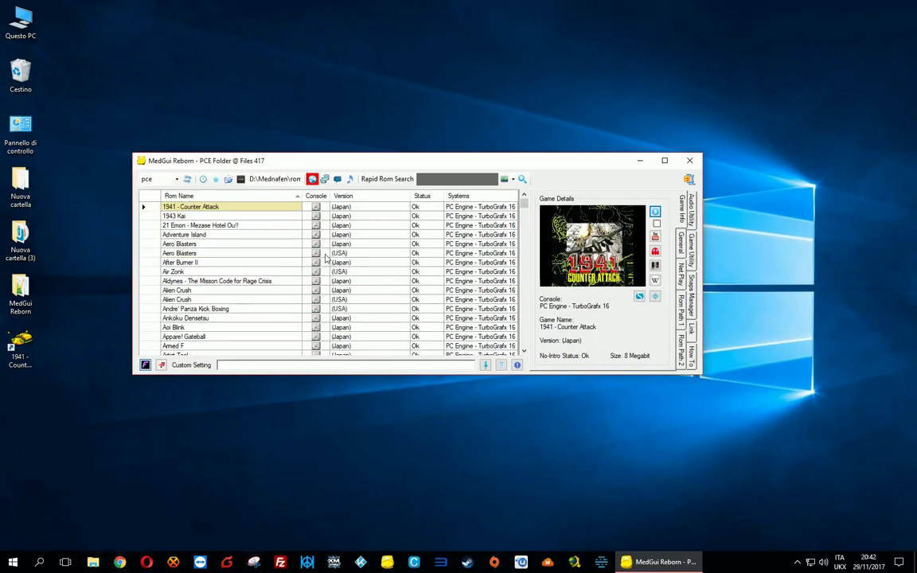
Delete the offline 1941 - Counter Attack desktop shortcut and create a new one for online play.
drag(19, 347, 17, 76)
click(207, 208)
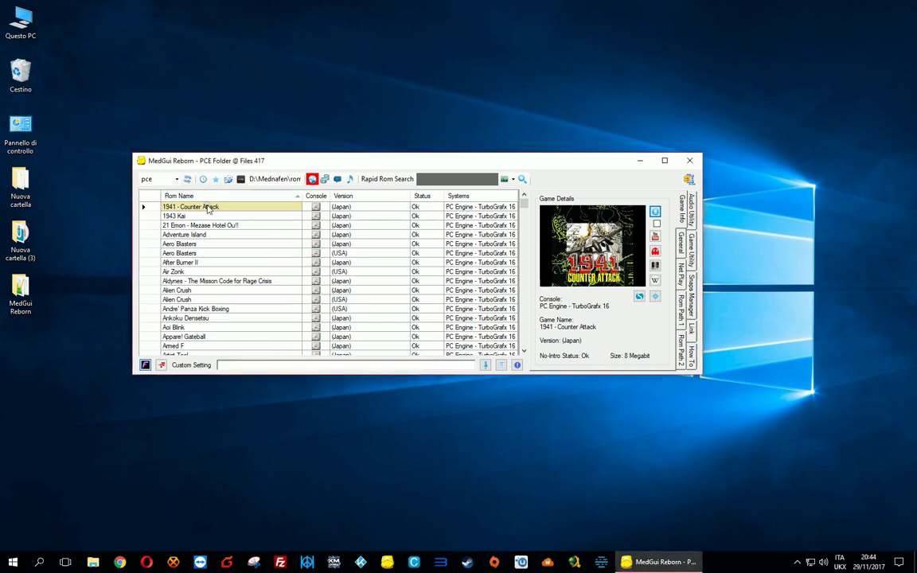
right_click(207, 207)
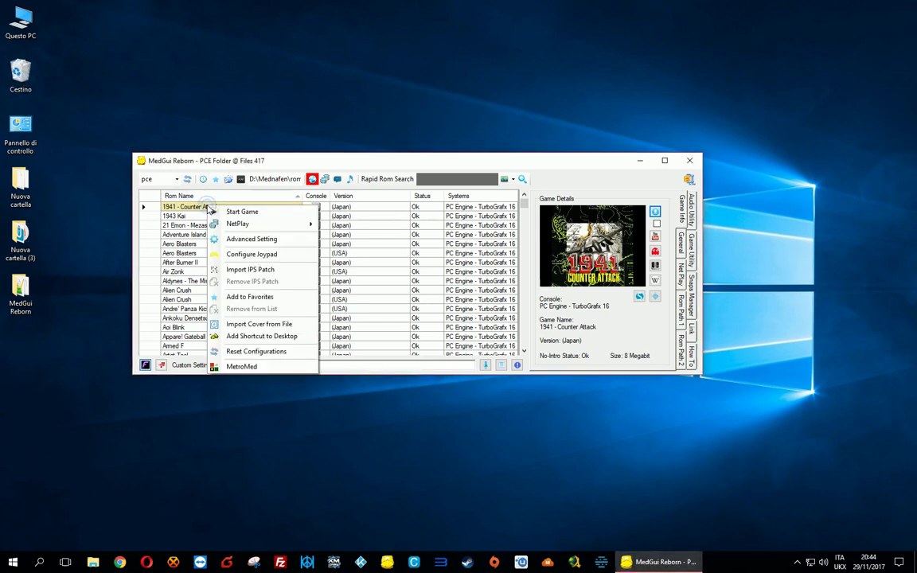
click(249, 337)
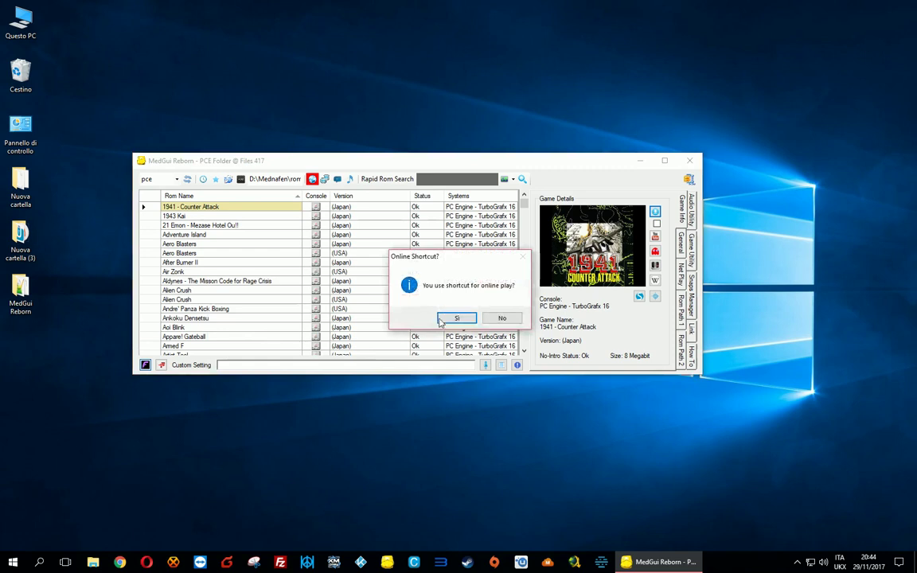
click(452, 317)
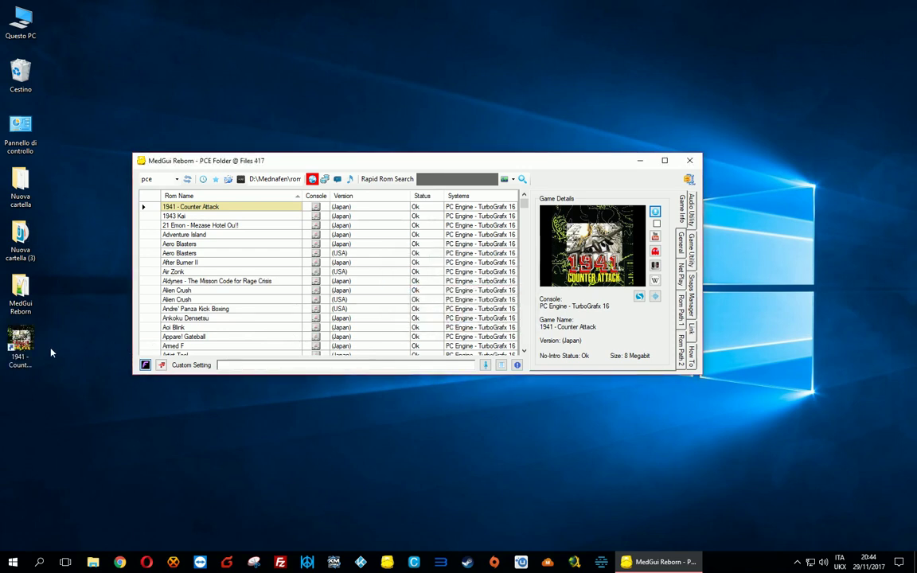
Launch 1941 - Counter Attack from its online shortcut, quit the game and move the shortcut to the recycle bin.
click(28, 353)
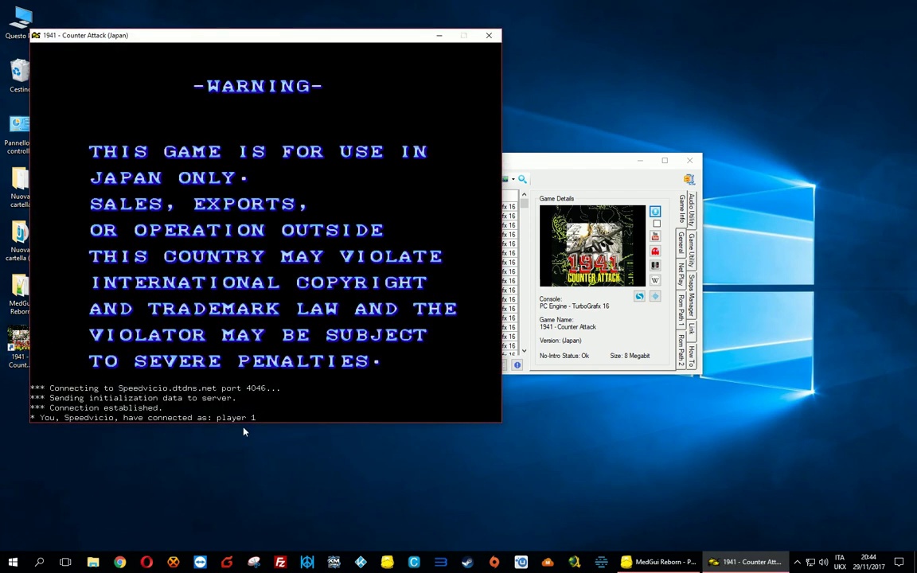
click(489, 36)
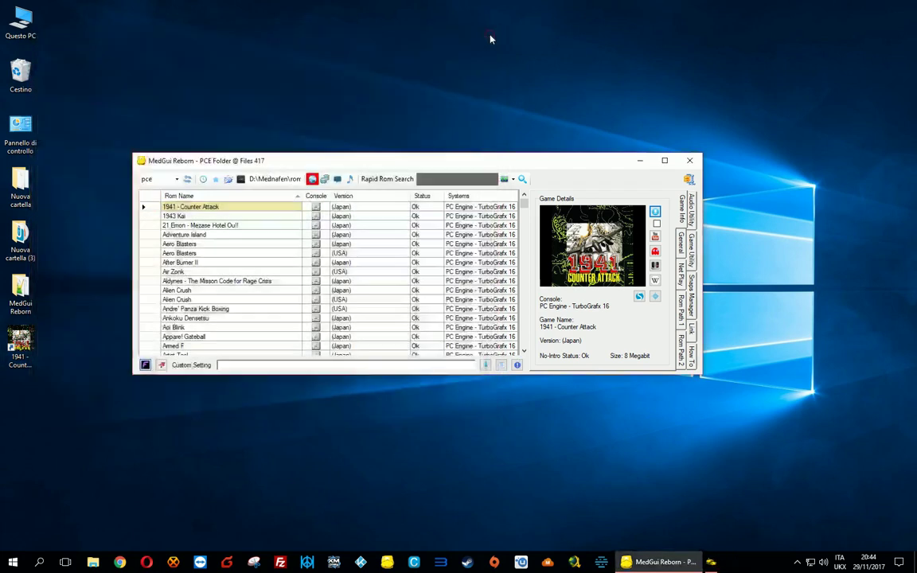
drag(20, 346, 31, 80)
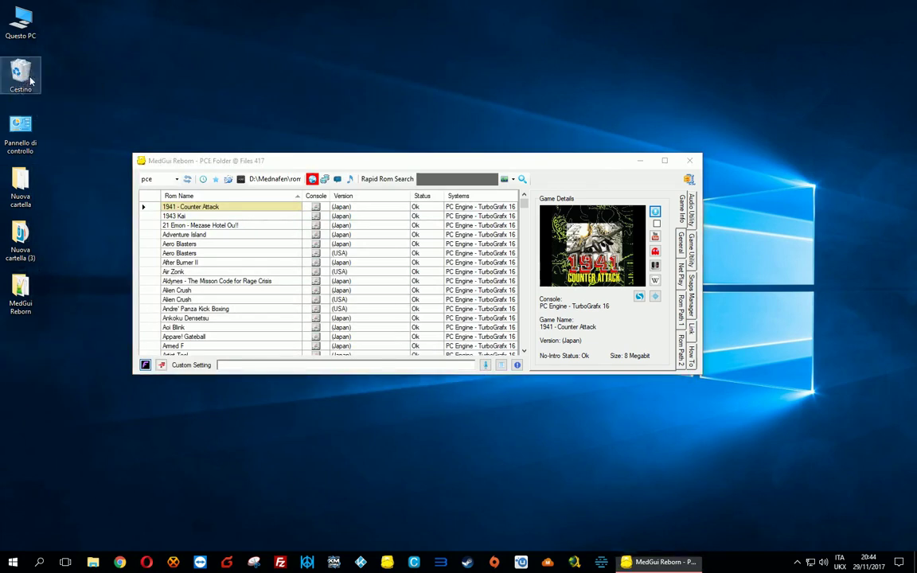
Download the box art and game info for Adventure Island with TheGamesDB Scraper and read the overview in a maximized window.
click(172, 225)
click(177, 216)
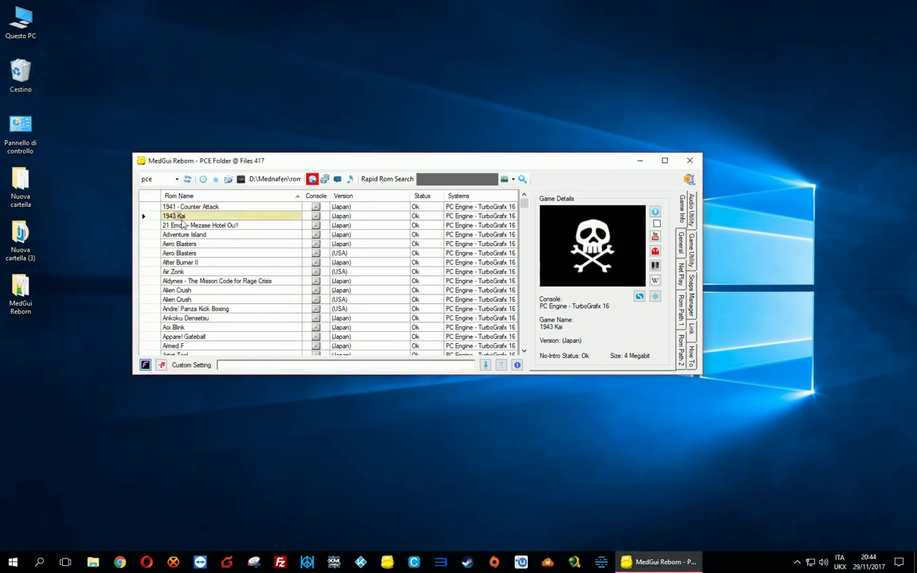
click(180, 235)
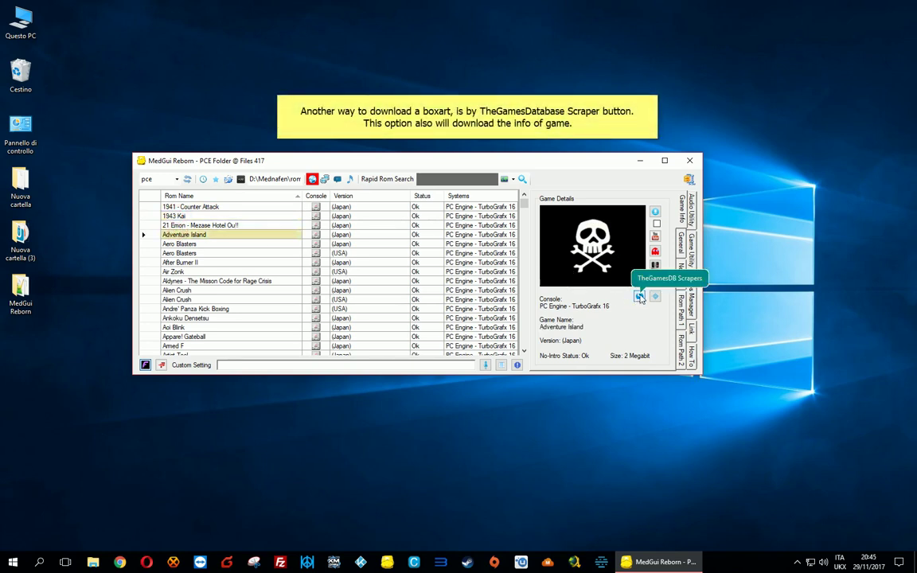
click(640, 297)
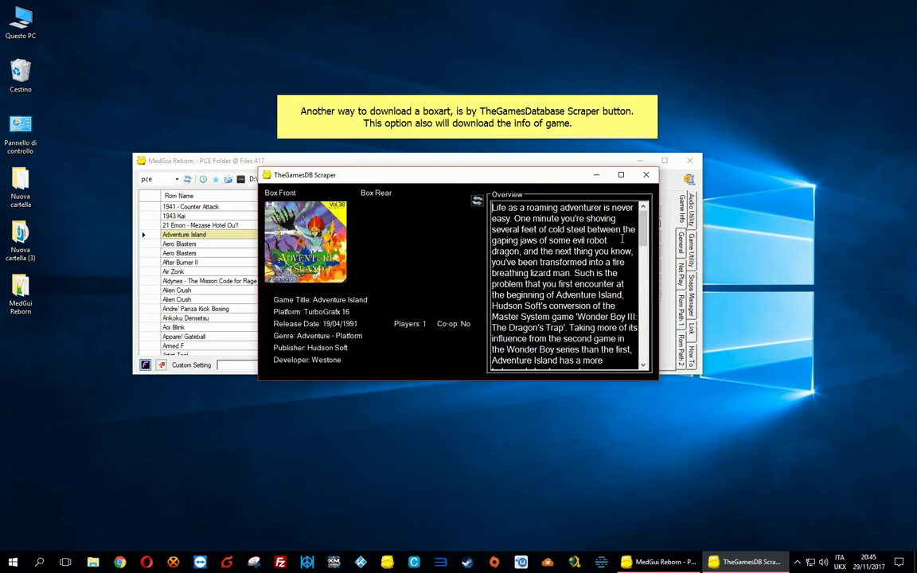
scroll(564, 220, down, 8)
scroll(622, 234, down, 3)
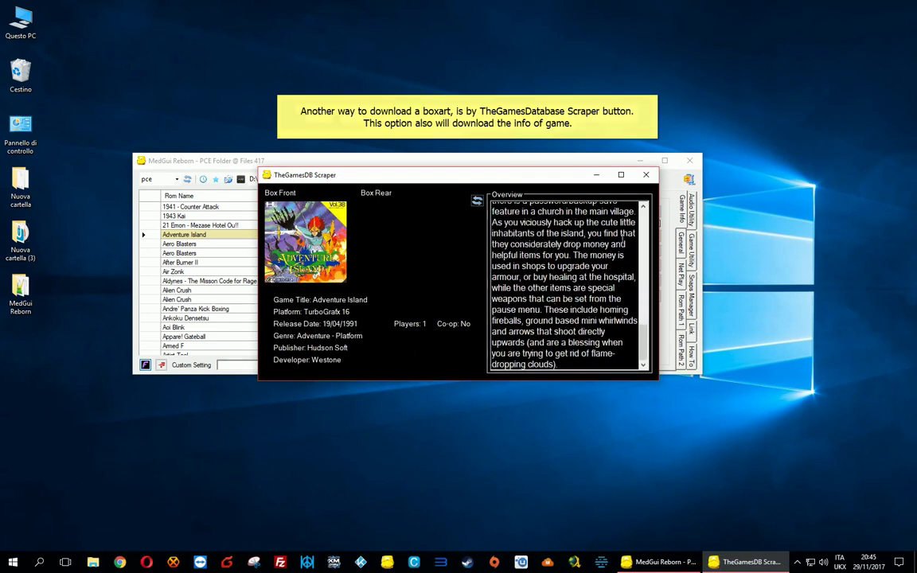
click(621, 175)
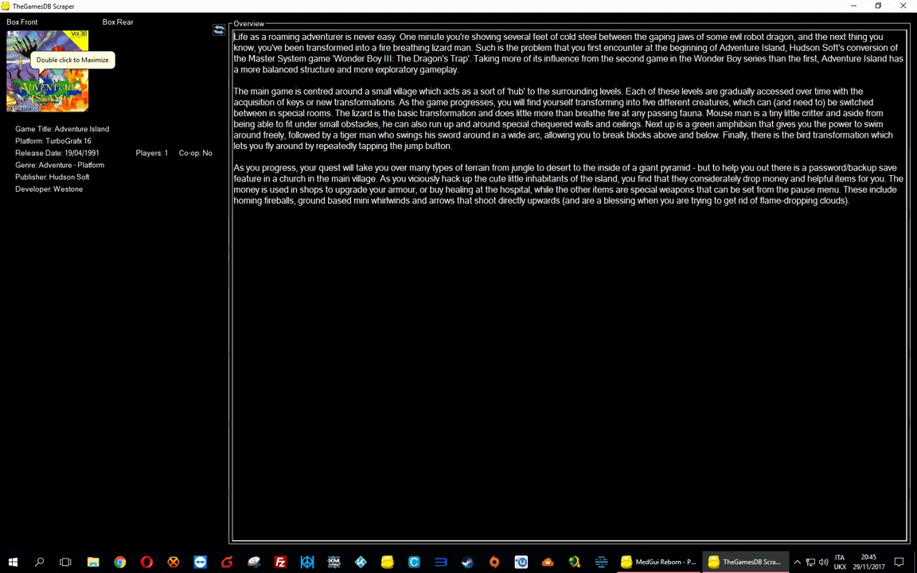
View the Adventure Island front cover in IrfanView from both the scraper and the game details, closing the viewer and scraper.
double_click(40, 46)
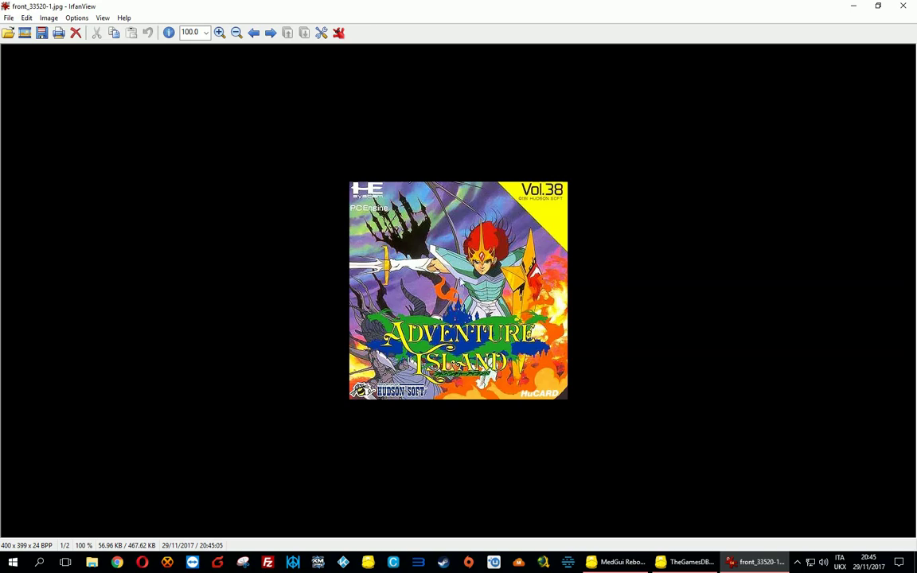
click(905, 7)
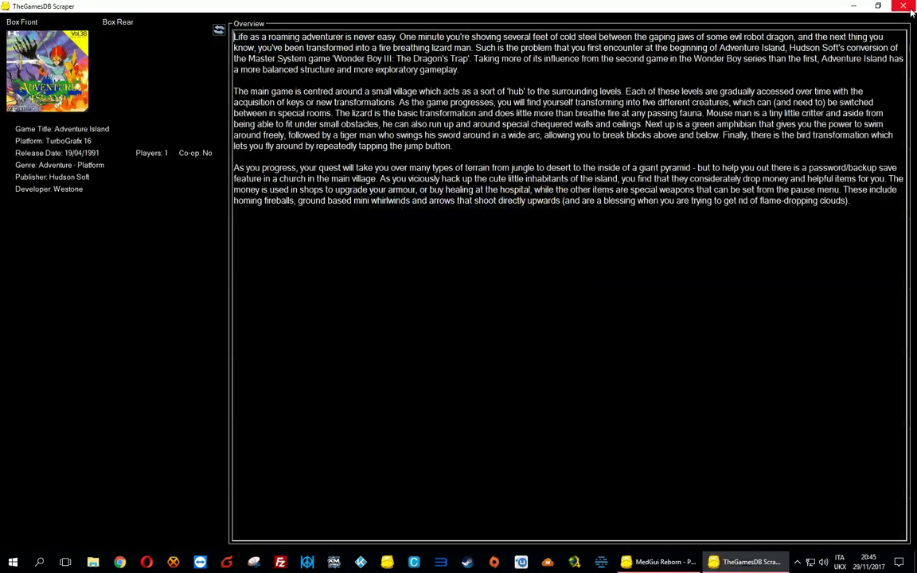
click(905, 7)
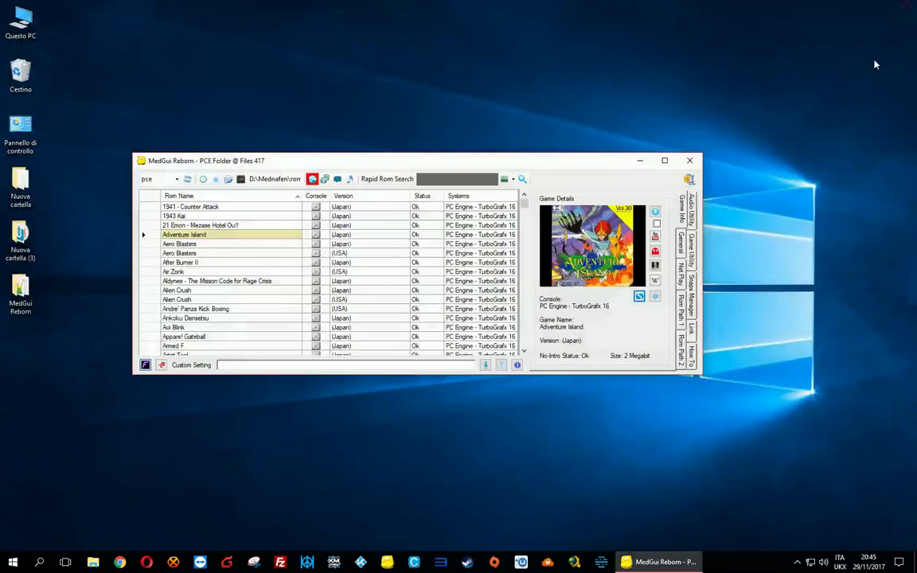
double_click(594, 250)
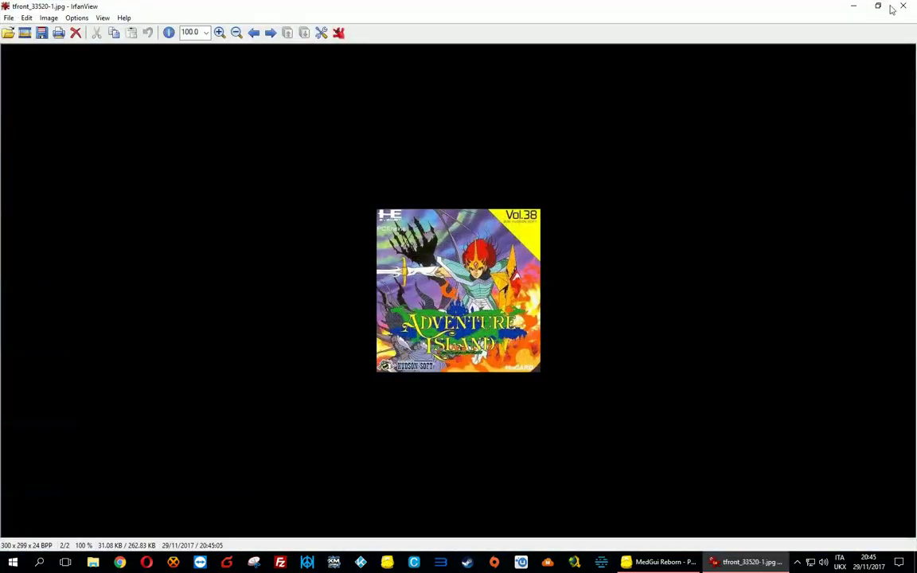
click(903, 6)
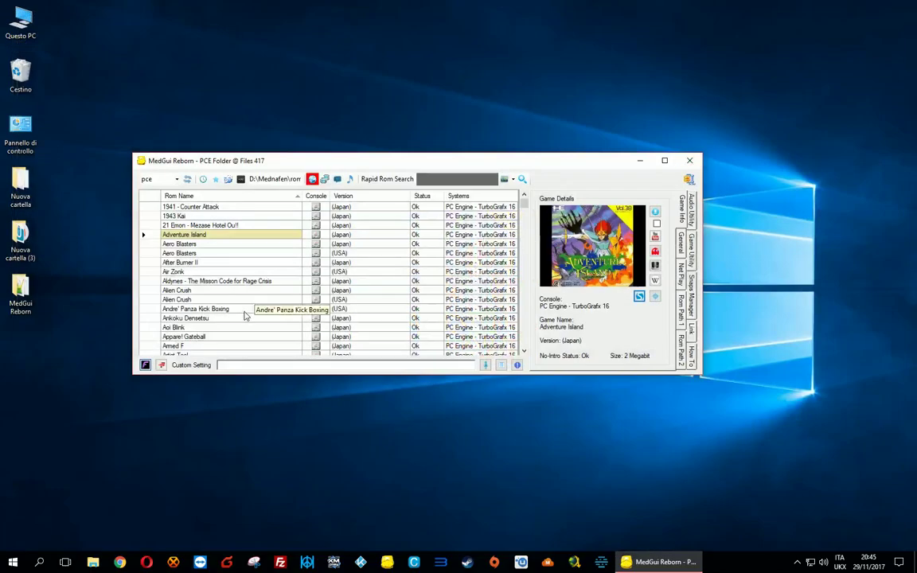
Look up Adventure Island videos on YouTube, close the leftover Java page and minimize the browser.
scroll(243, 316, down, 2)
scroll(243, 316, down, 2)
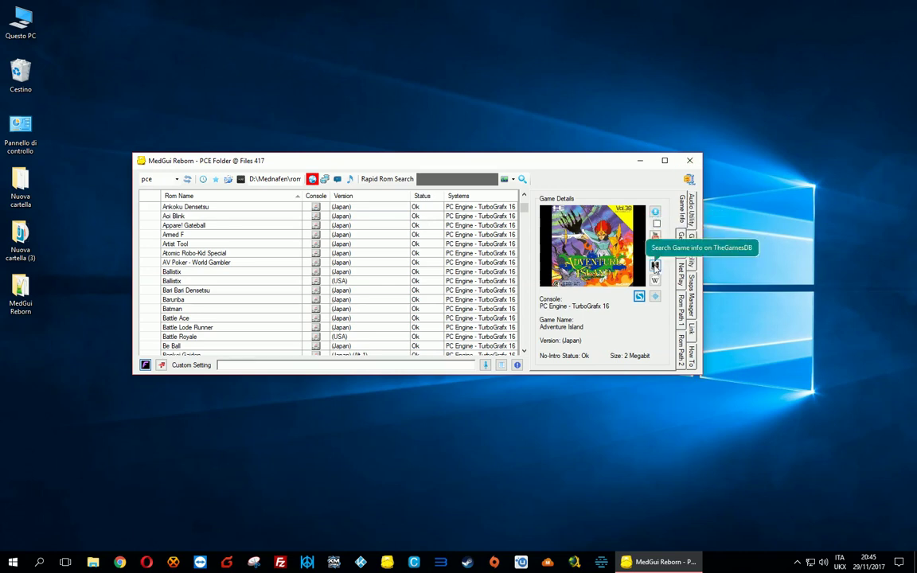
click(655, 237)
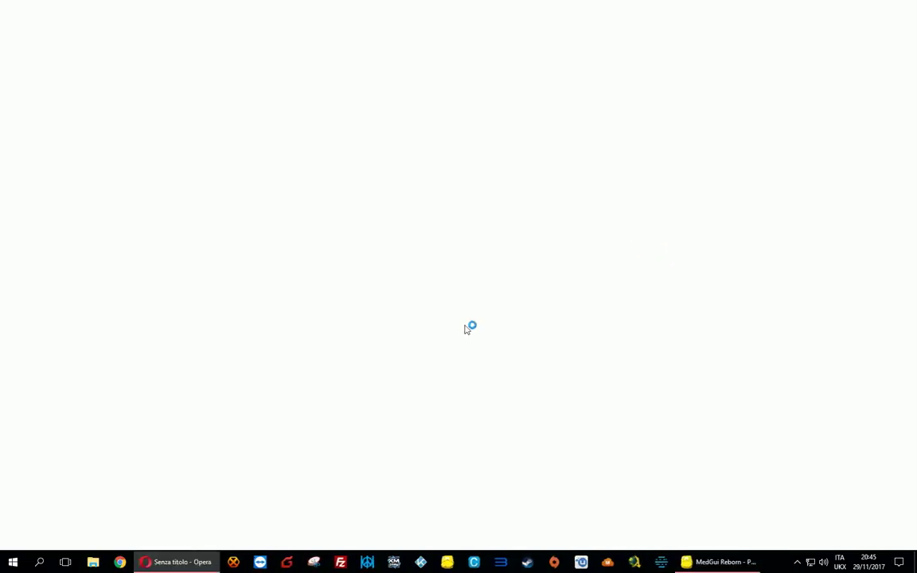
click(224, 8)
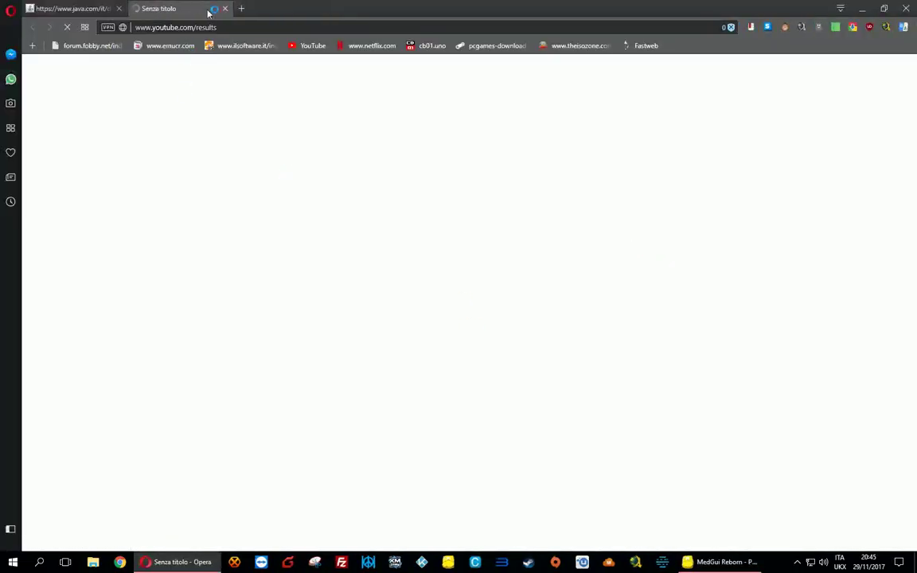
click(118, 8)
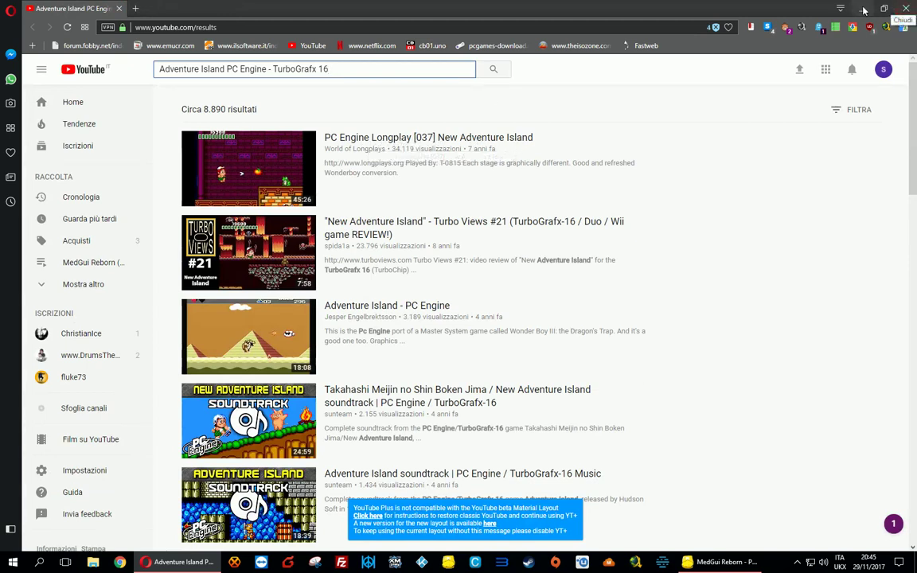
click(908, 8)
Search for Adventure Island on Games Database and TheGamesDB, returning to MedGui Reborn after each site.
click(654, 283)
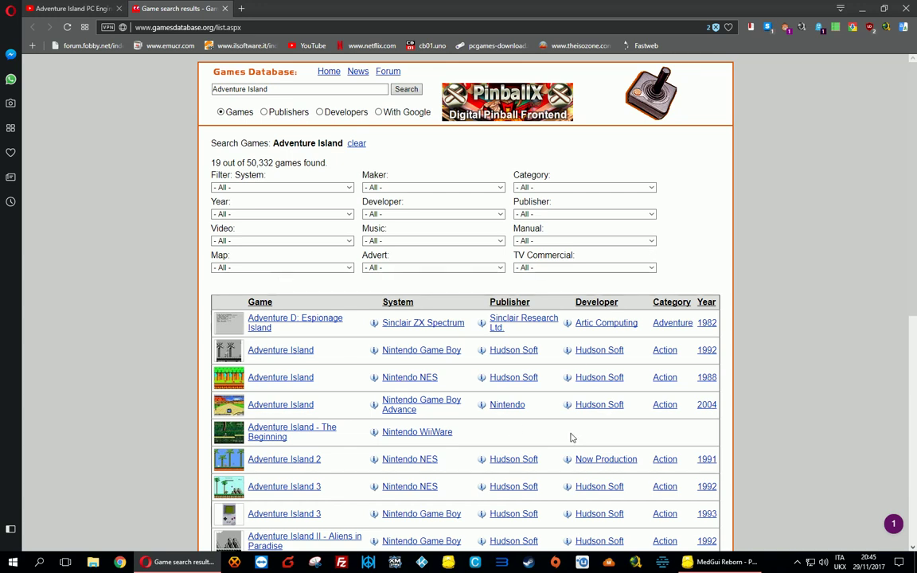
click(716, 562)
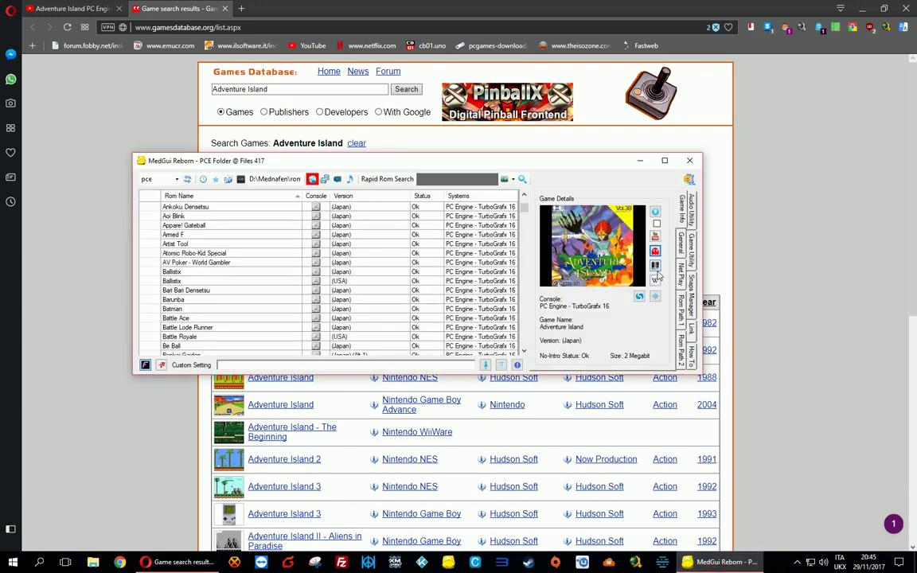
click(655, 267)
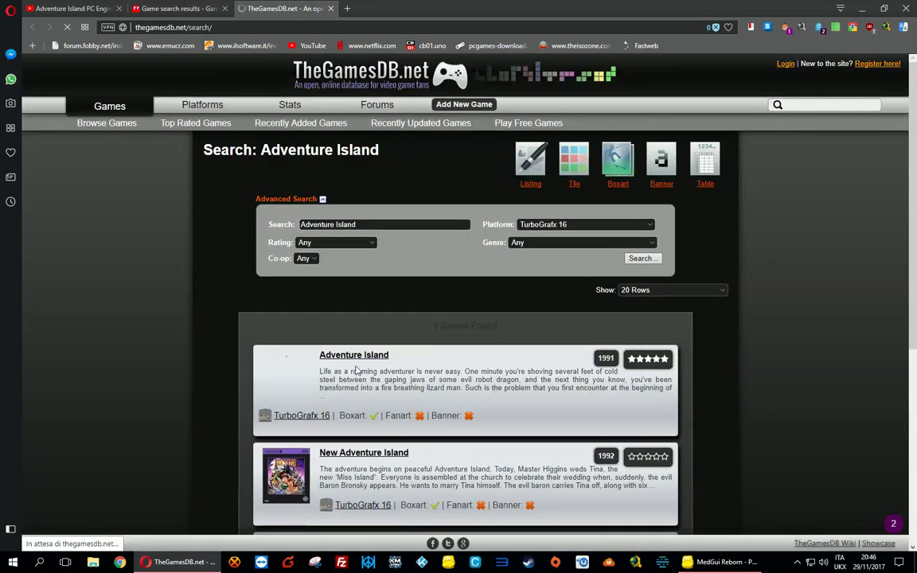
click(719, 561)
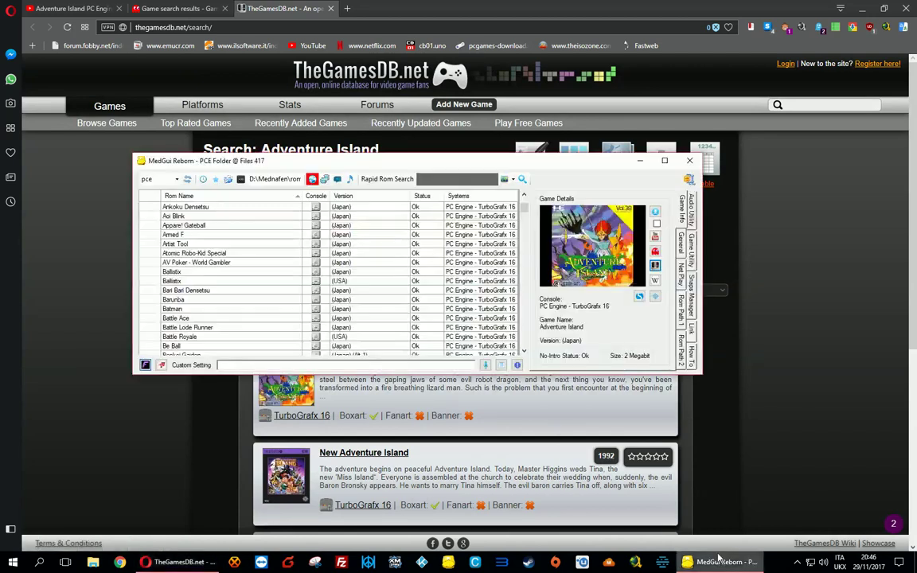
Look up Adventure Island on Wikipedia, open its video game article and minimize the browser.
click(655, 280)
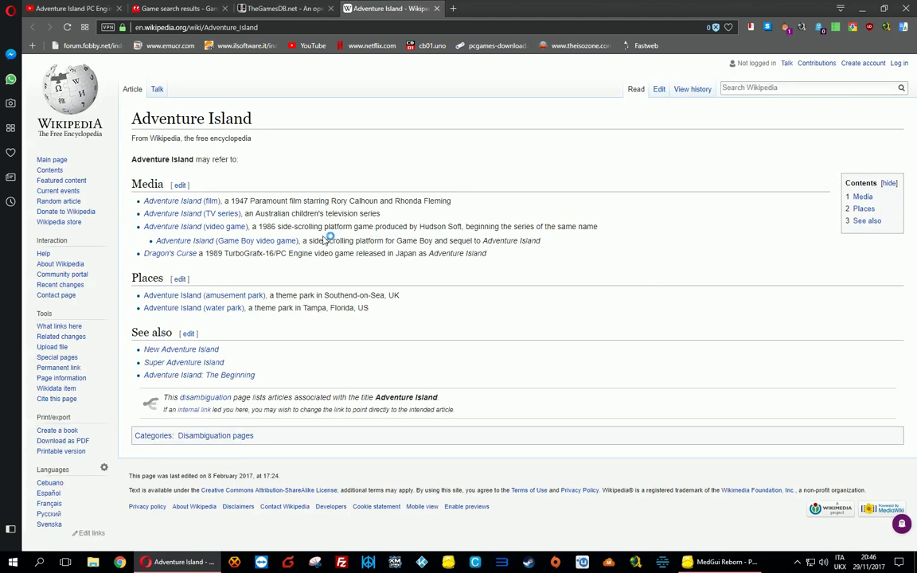
click(189, 228)
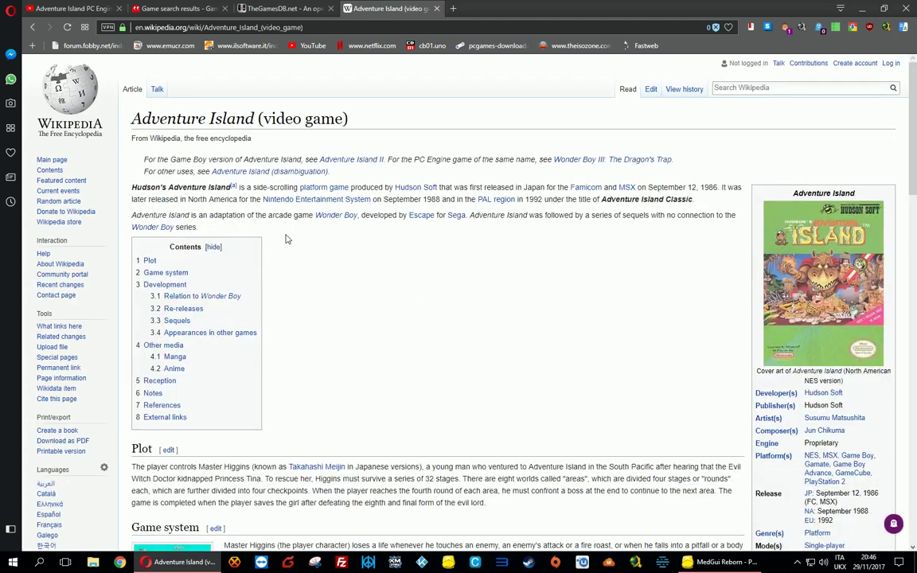
click(862, 8)
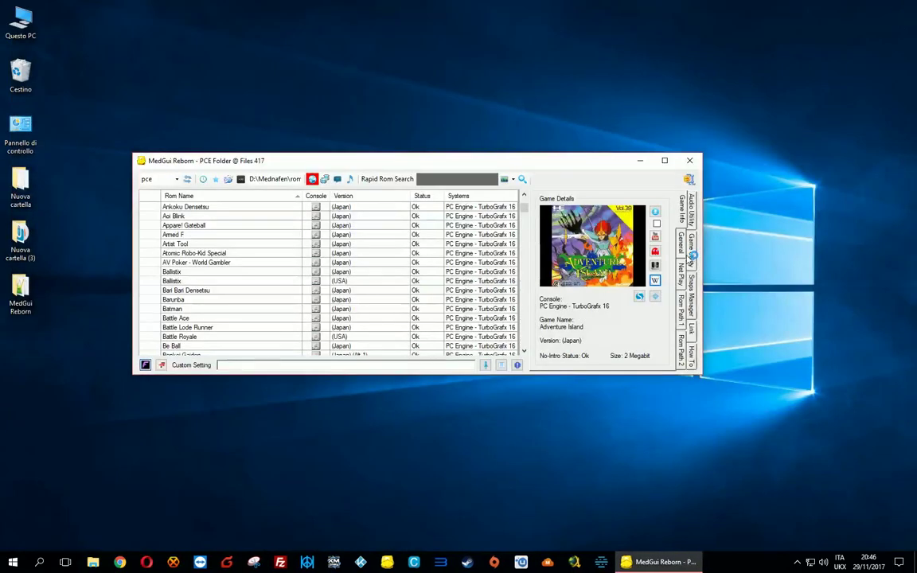
Show the How To list of MedGui and Mednafen key shortcuts, and close MedGui Reborn.
click(693, 357)
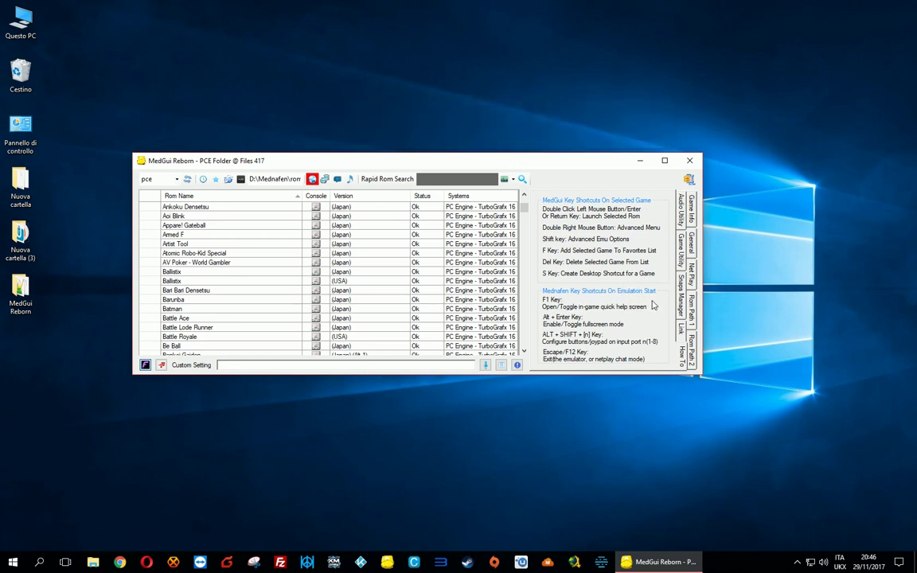
click(689, 161)
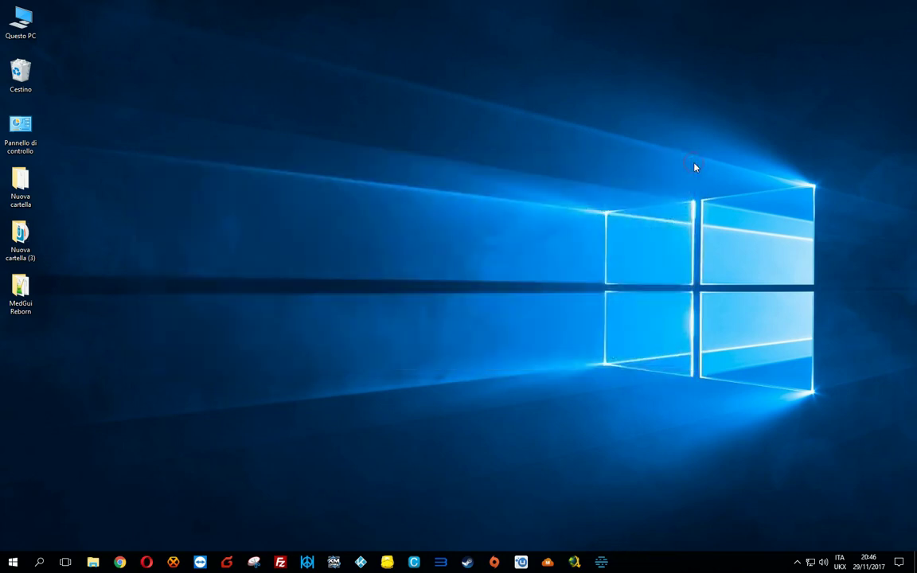